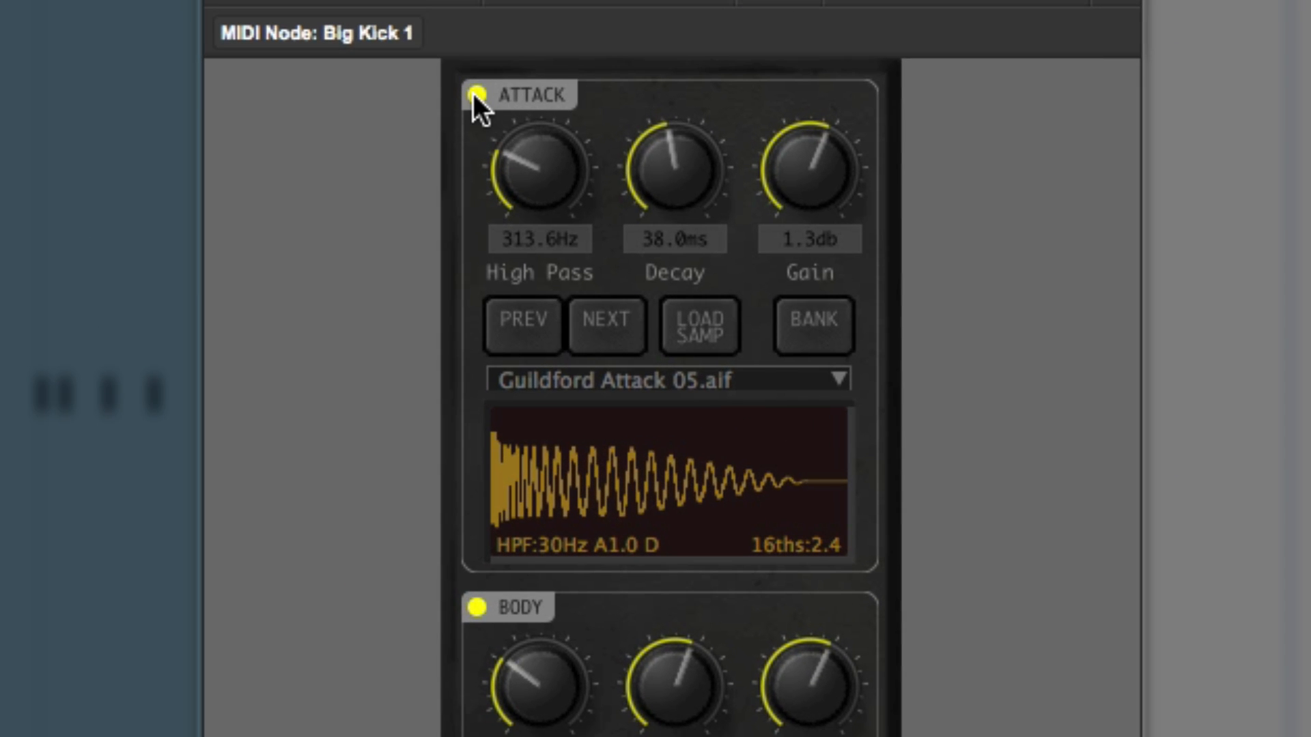
With the Body section temporarily switched off, set the Attack section's High Pass to 10.0 Hz and Decay to 122.1 ms
left_click(476, 606)
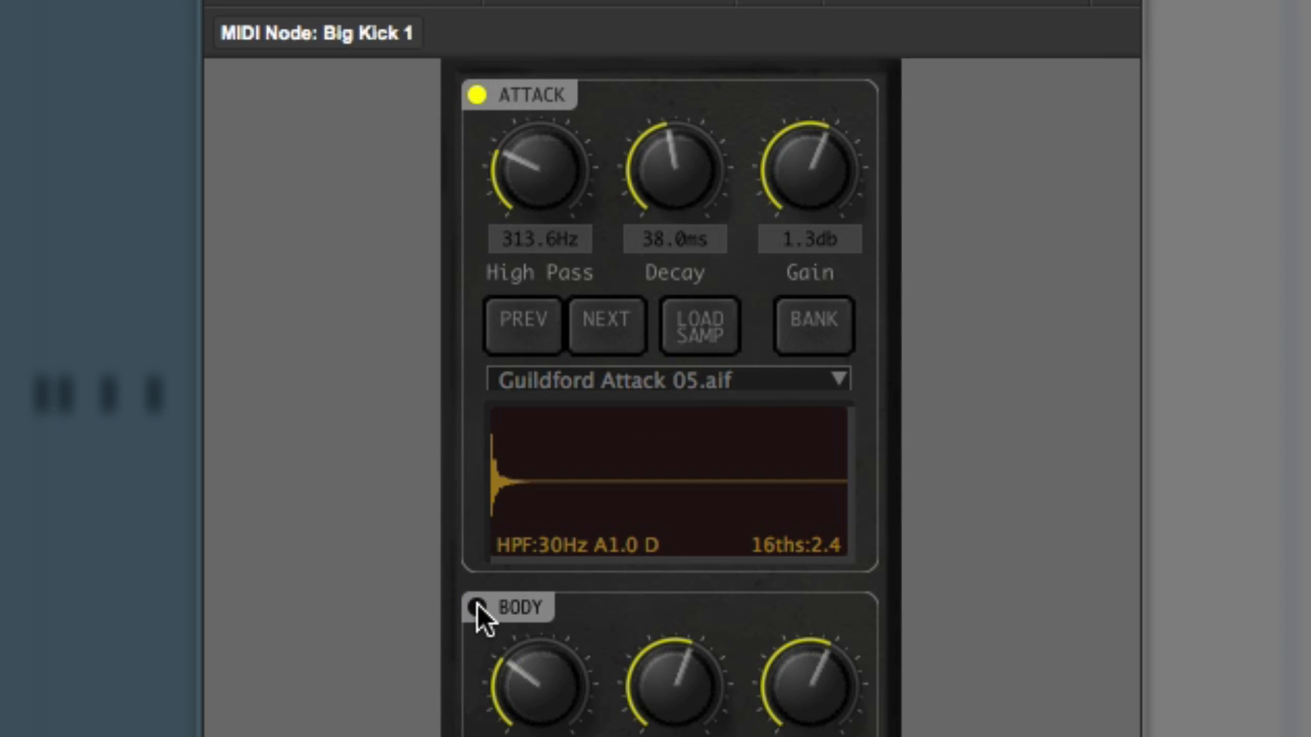
left_click_drag(522, 210, 517, 360)
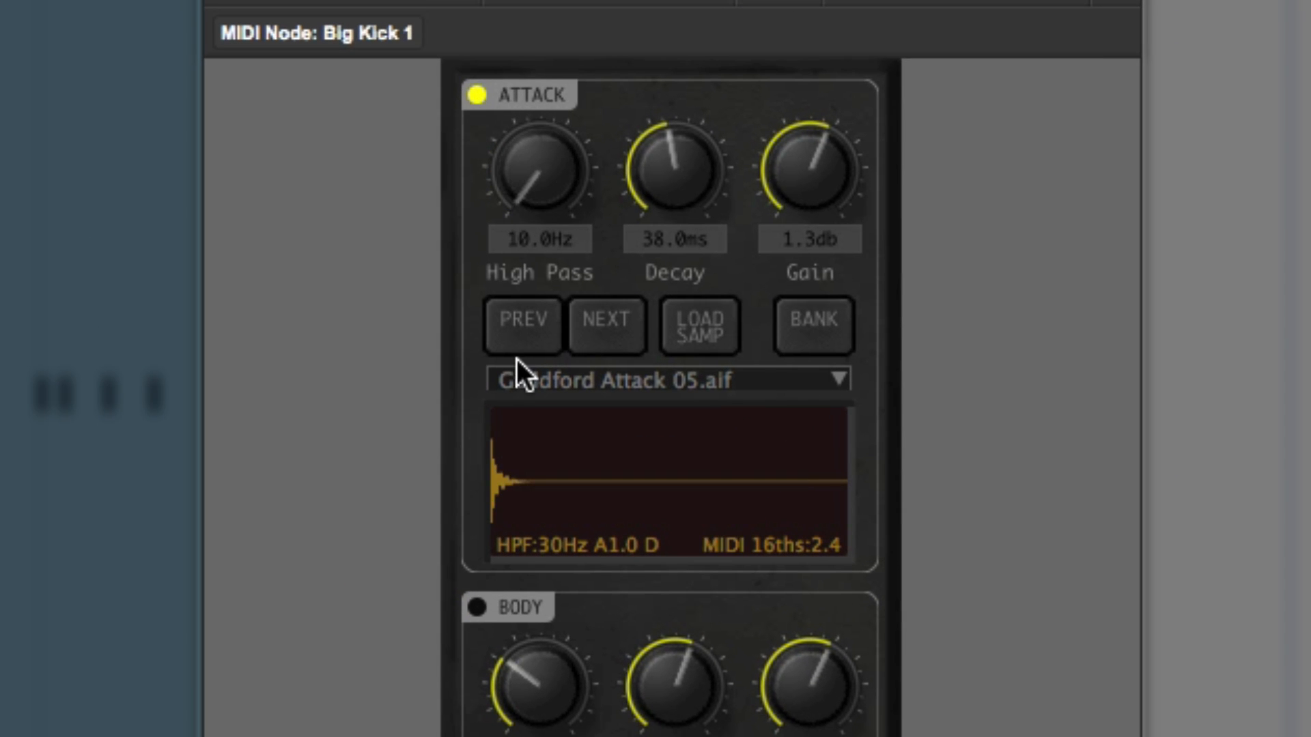
left_click_drag(651, 154, 648, 398)
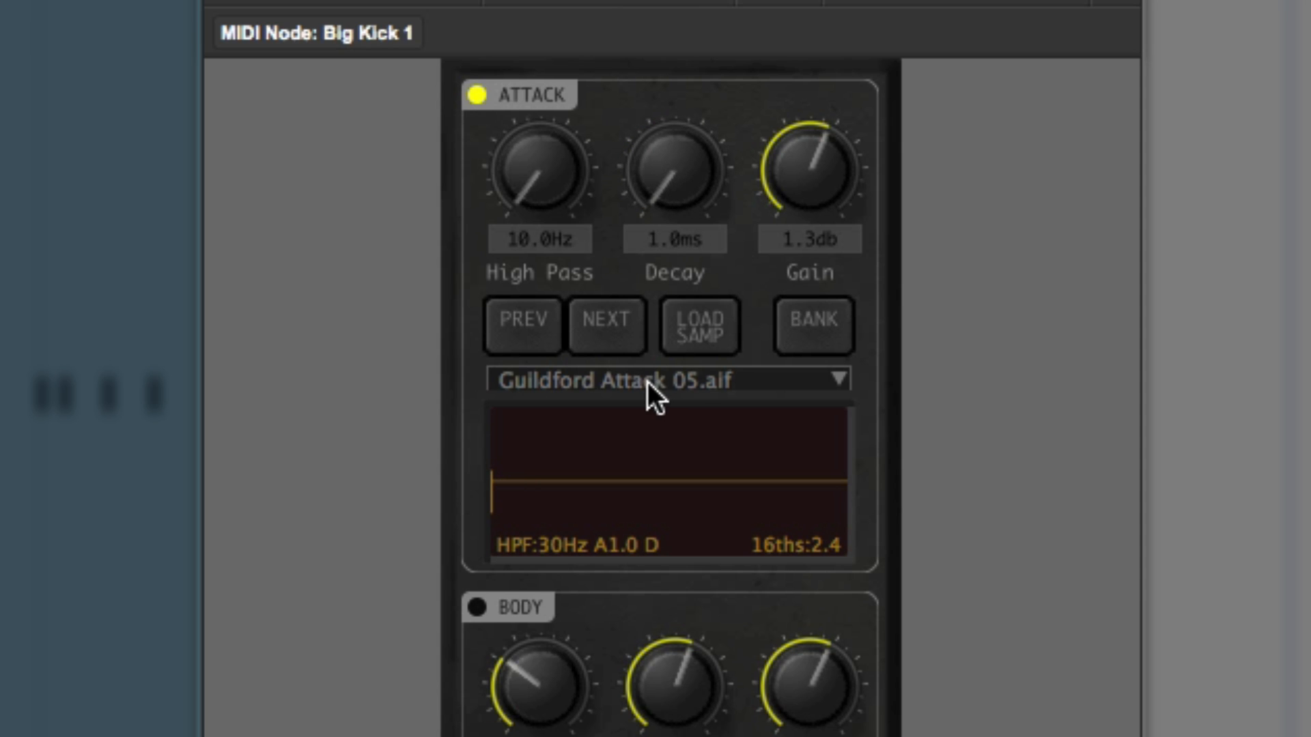
left_click_drag(697, 119, 697, 85)
left_click_drag(556, 186, 492, 267)
left_click(476, 606)
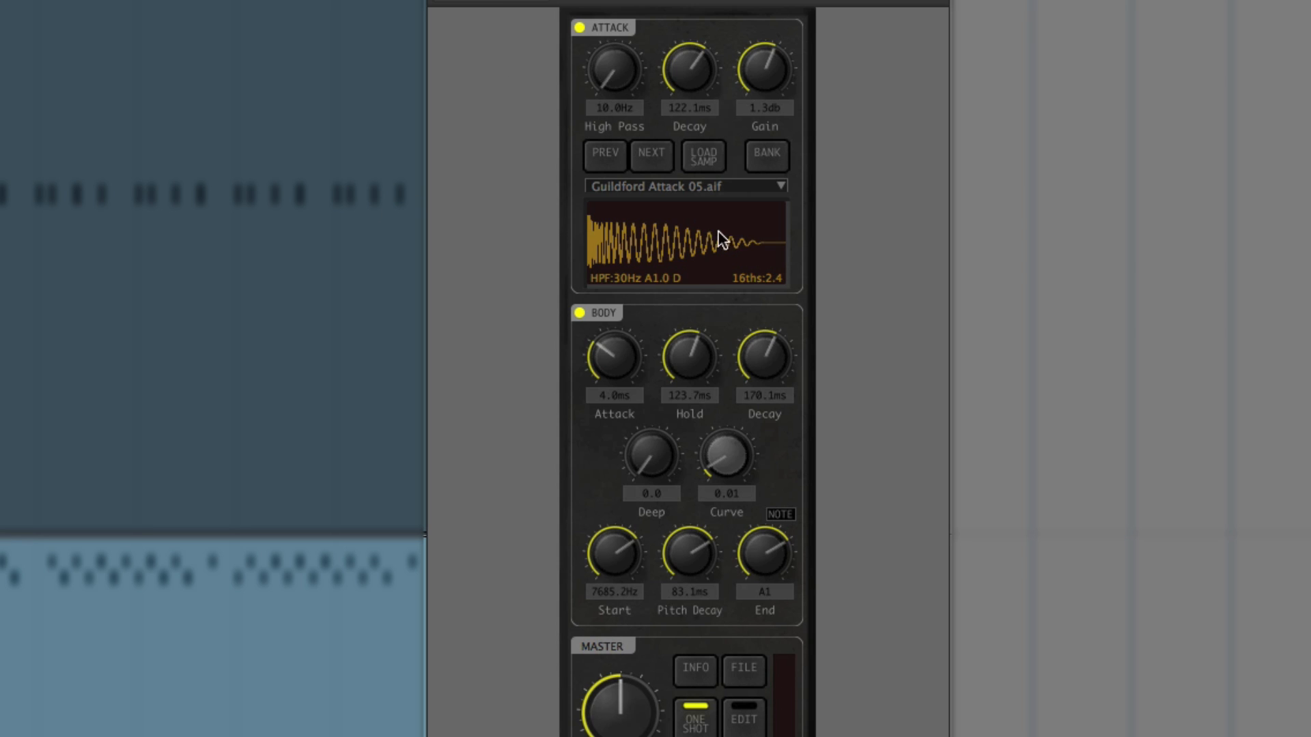
Choose Guildford Attack 00.aif as the attack sample
left_click(752, 186)
left_click(736, 106)
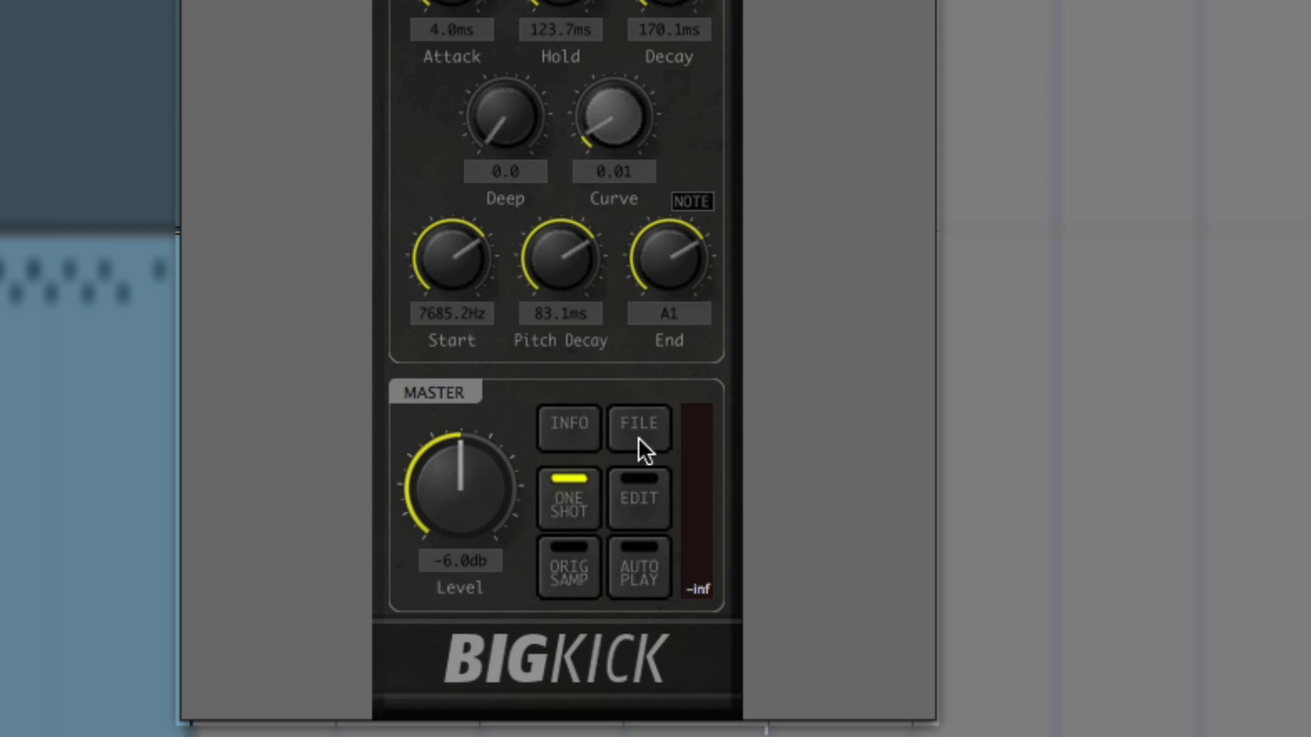
Browse the factory presets and the presets inside the artist banks without loading one
left_click(618, 420)
mouse_move(804, 518)
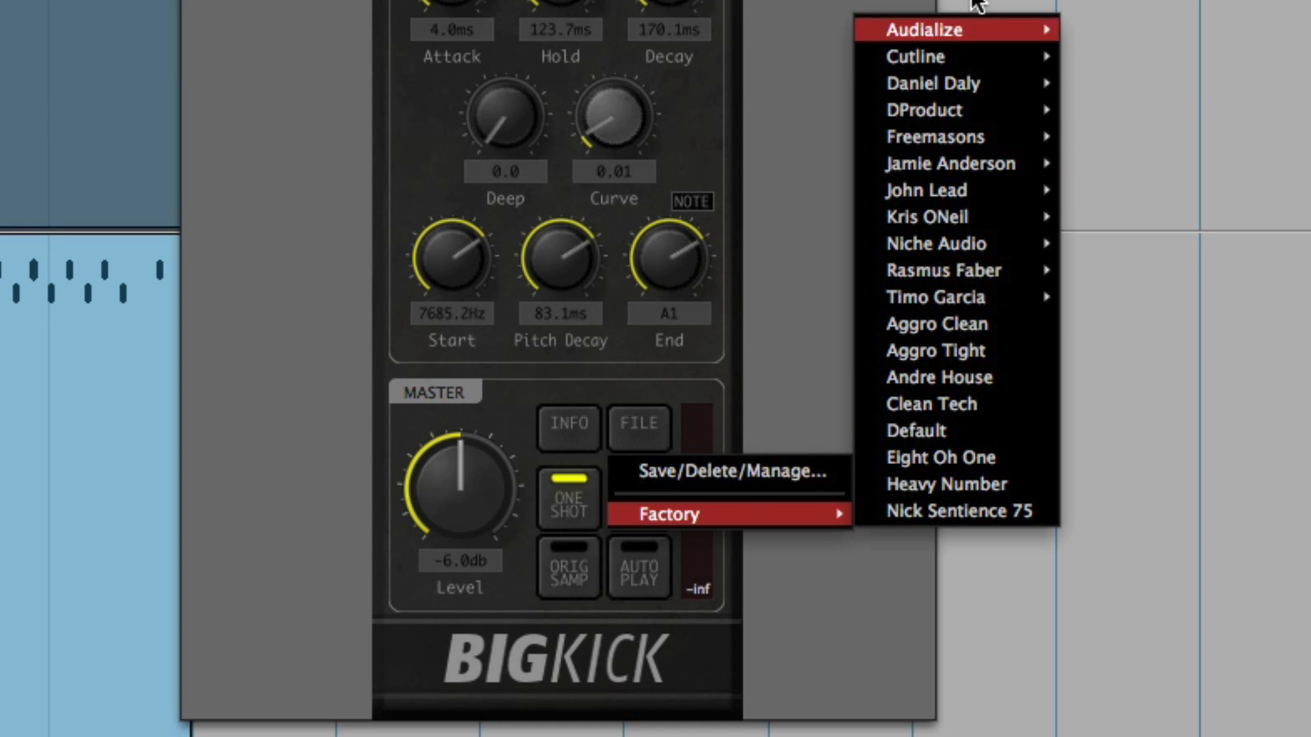
mouse_move(978, 263)
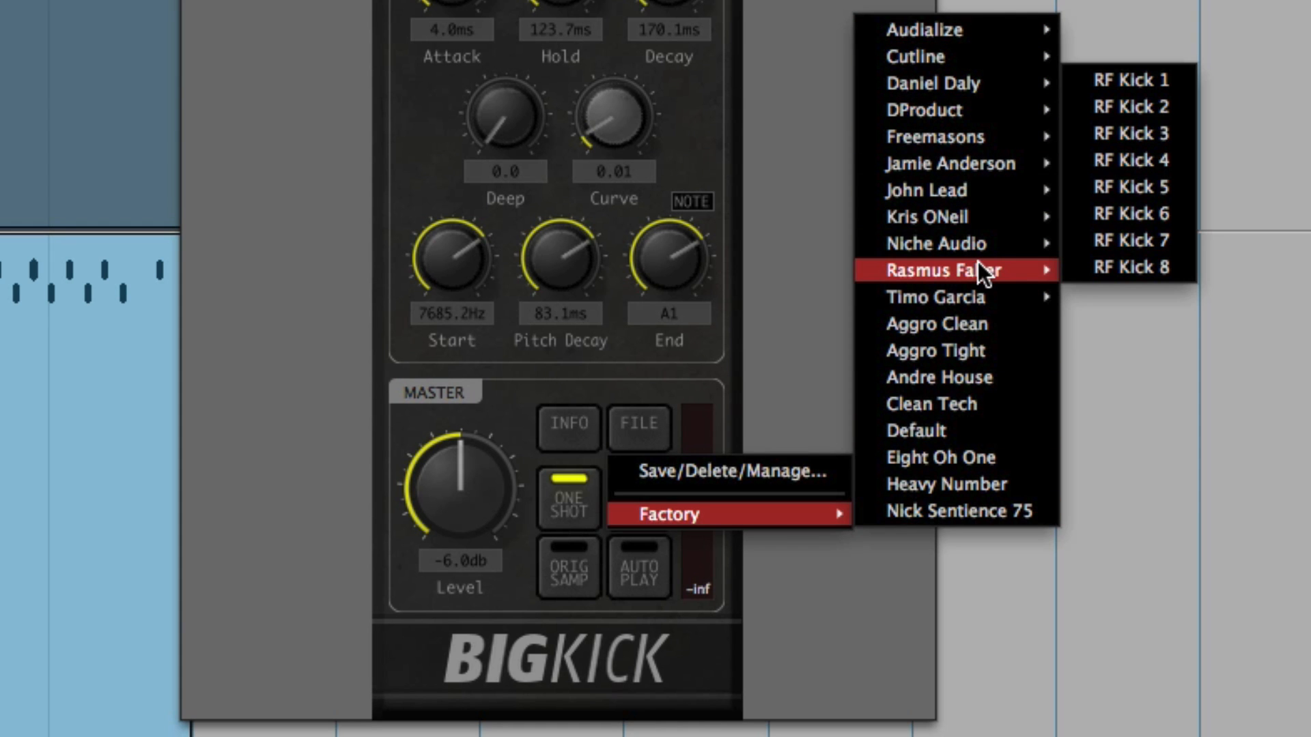
left_click(321, 318)
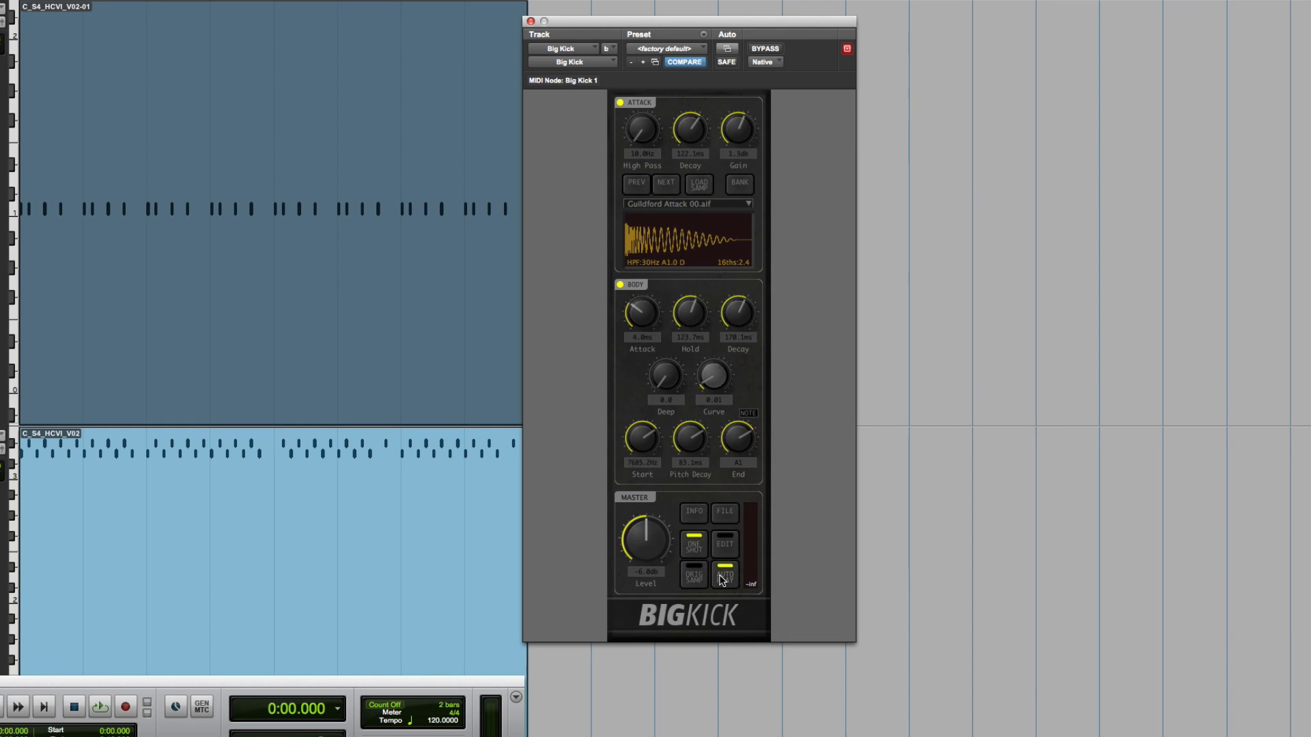
Turn on Auto Play, mute the upper MIDI clip and play the session briefly to hear the kick
left_click(639, 572)
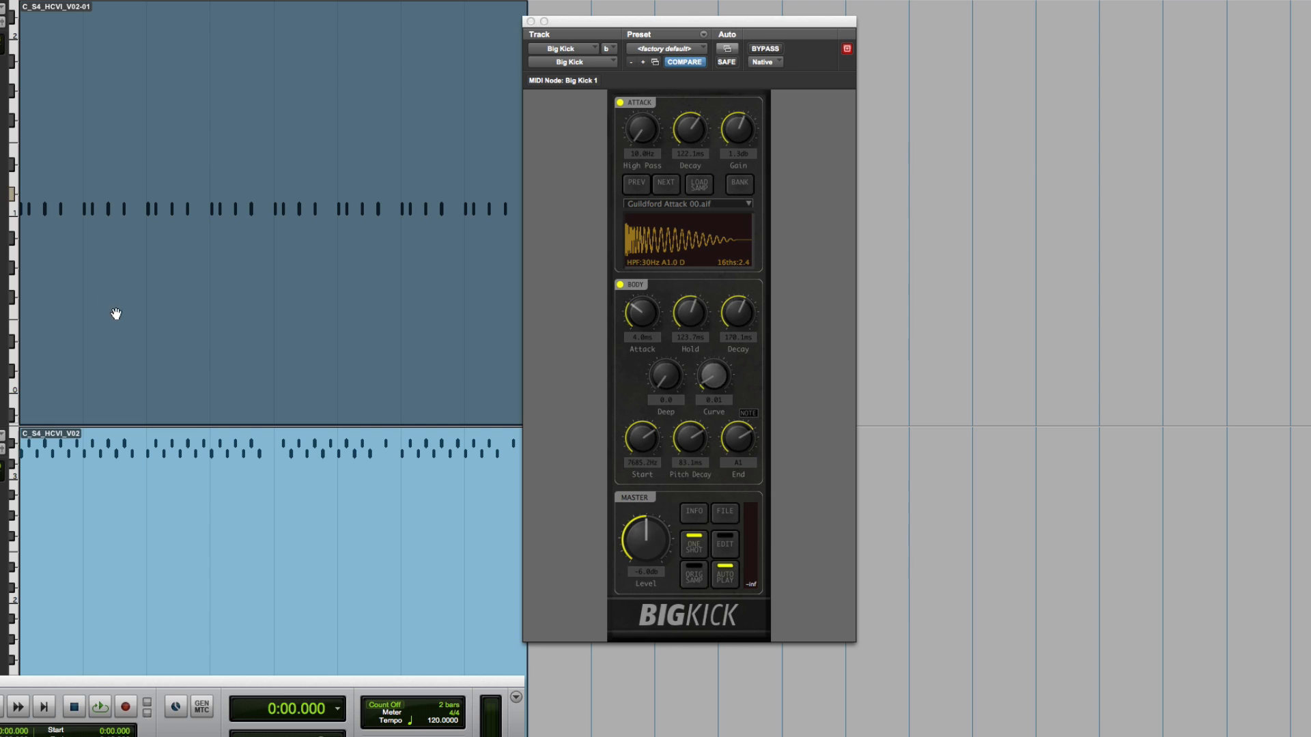
key("space")
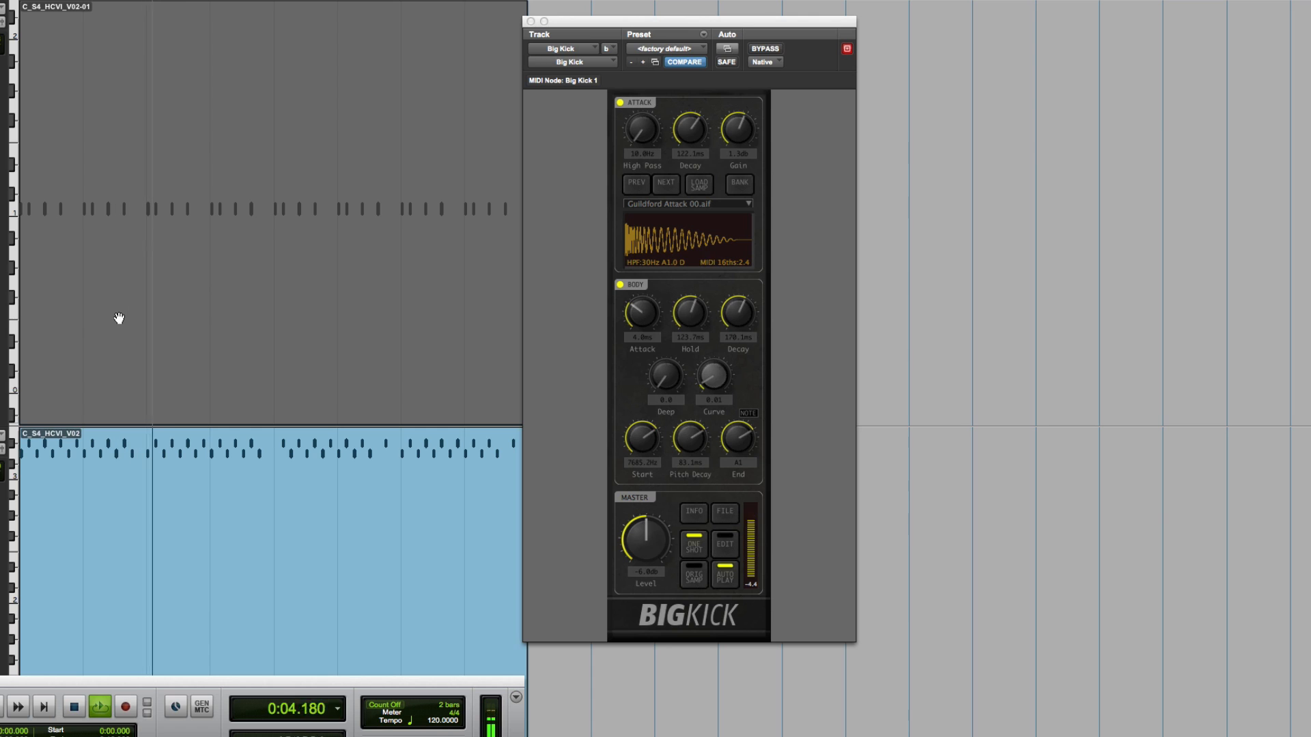
key("space")
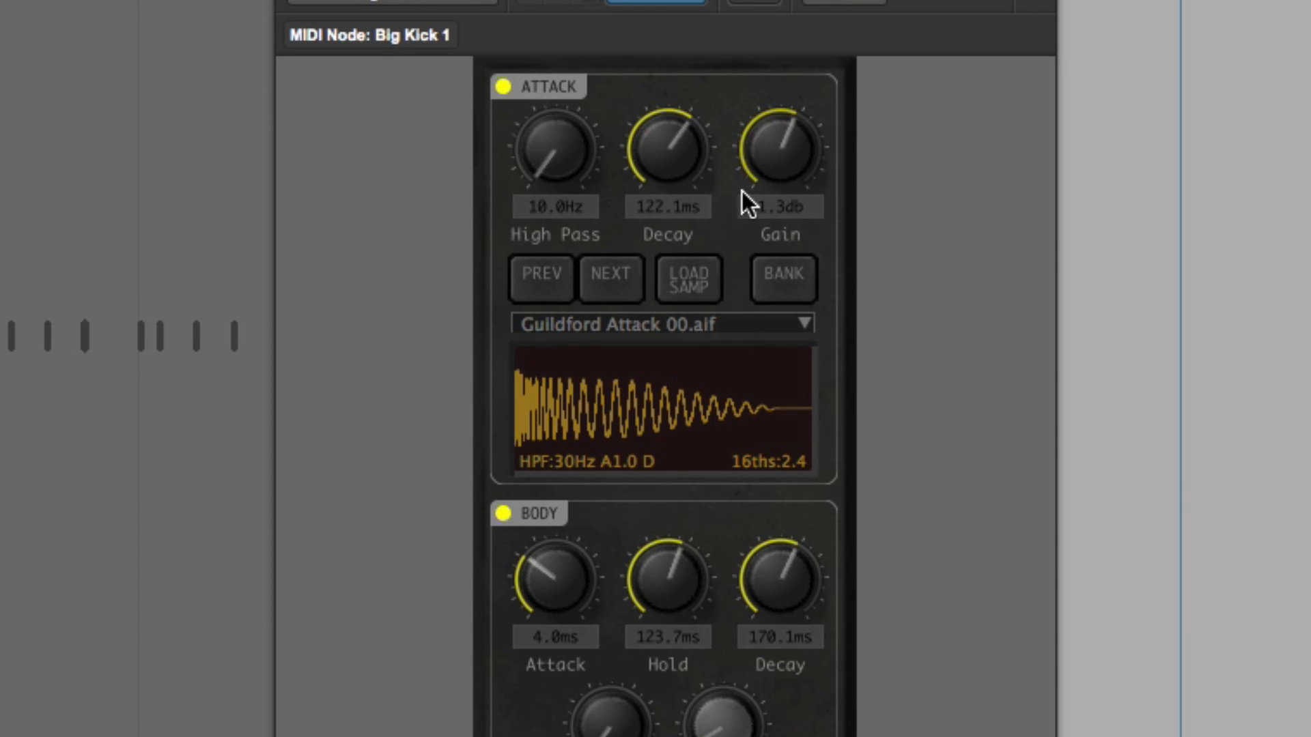
Step back and forth through the Guildford attack samples to audition them
left_click(626, 290)
left_click(555, 282)
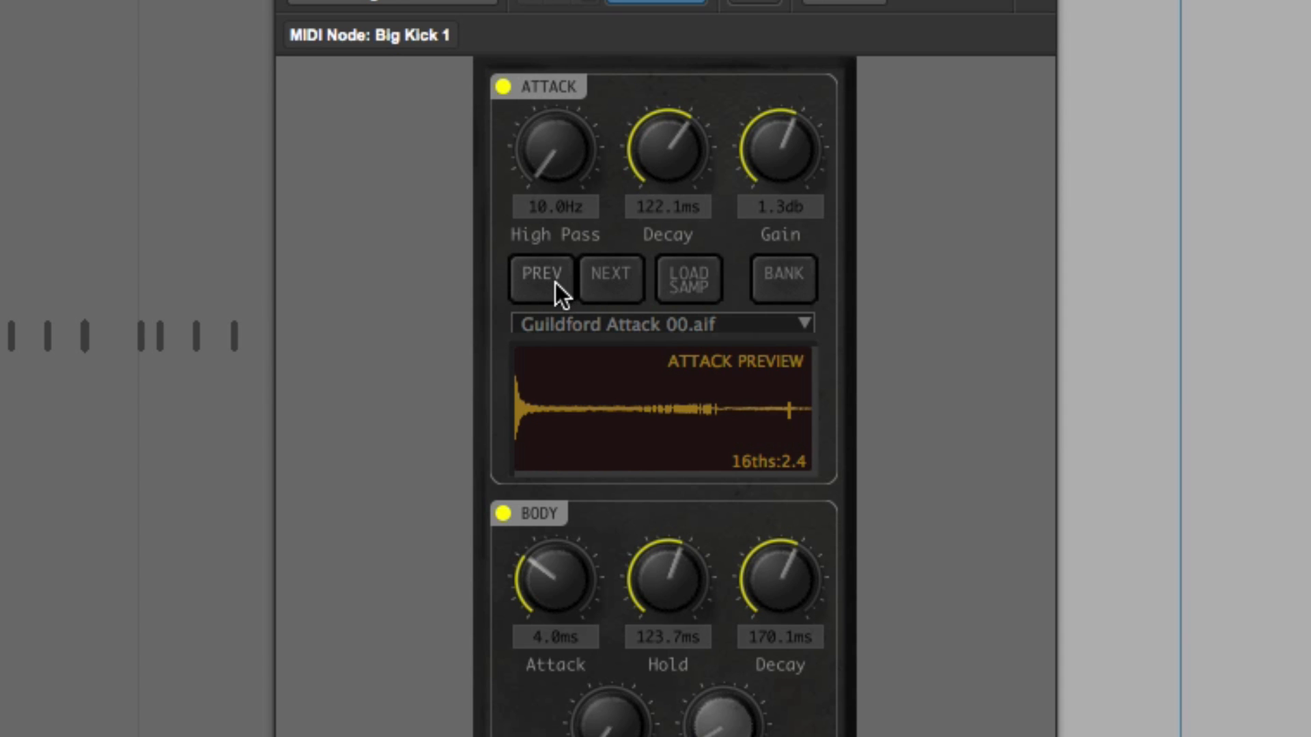
left_click(601, 281)
left_click(601, 279)
left_click(601, 279)
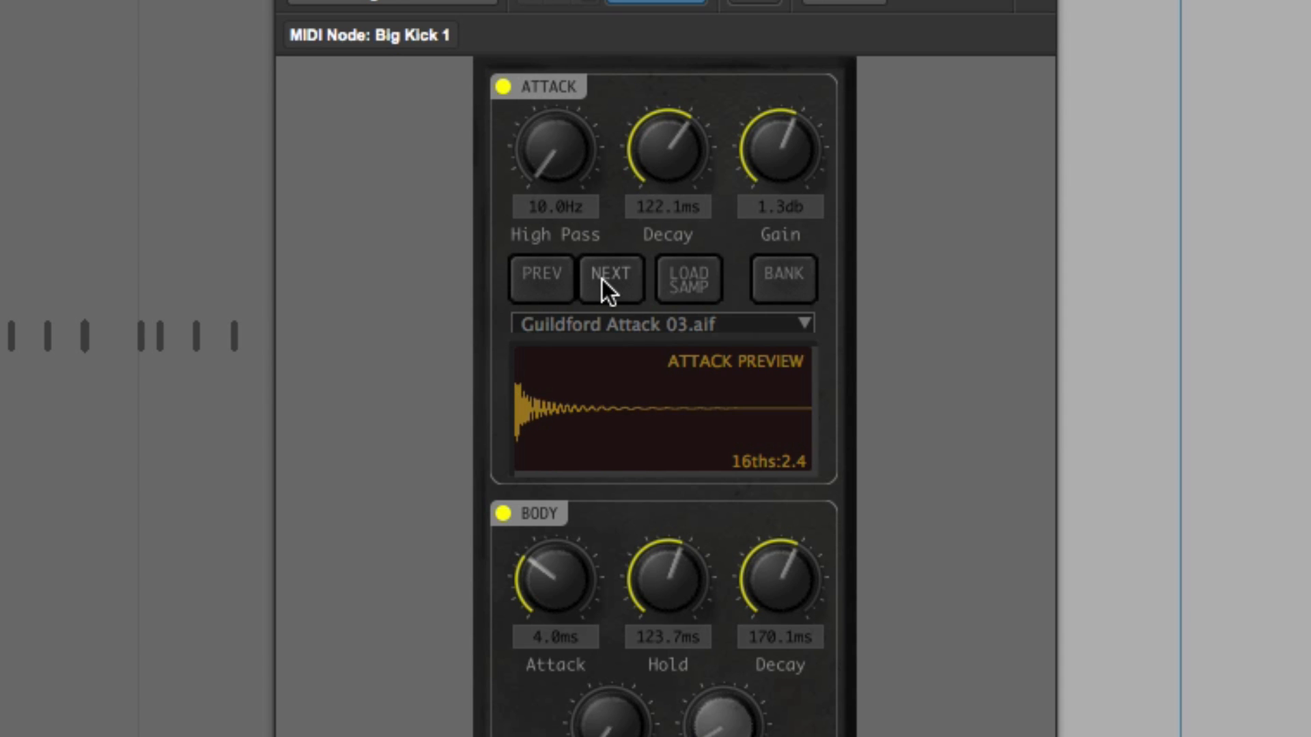
left_click(601, 280)
left_click(550, 282)
left_click(547, 282)
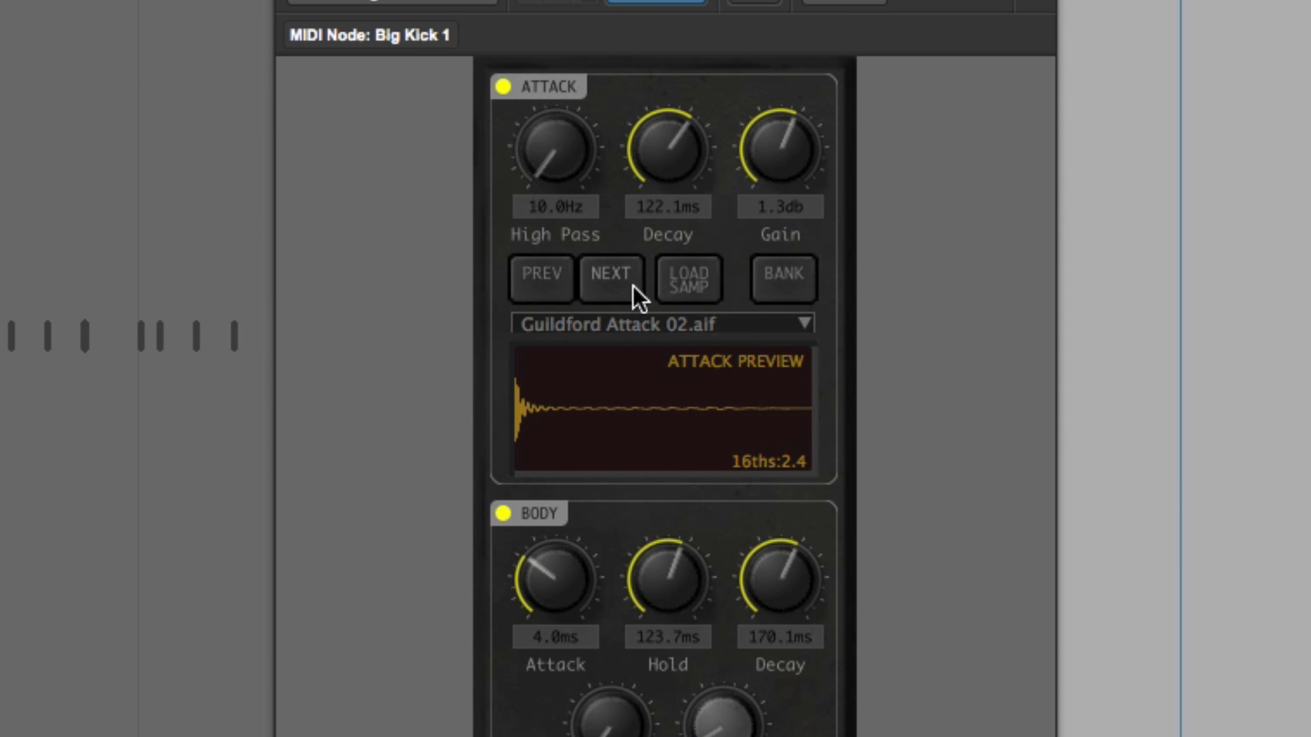
left_click(610, 280)
Load AIR Yamaha Kick 07.wav from the Kicks folder of Yamaha Kit Samples on the Samples drive as the attack sample
left_click(695, 284)
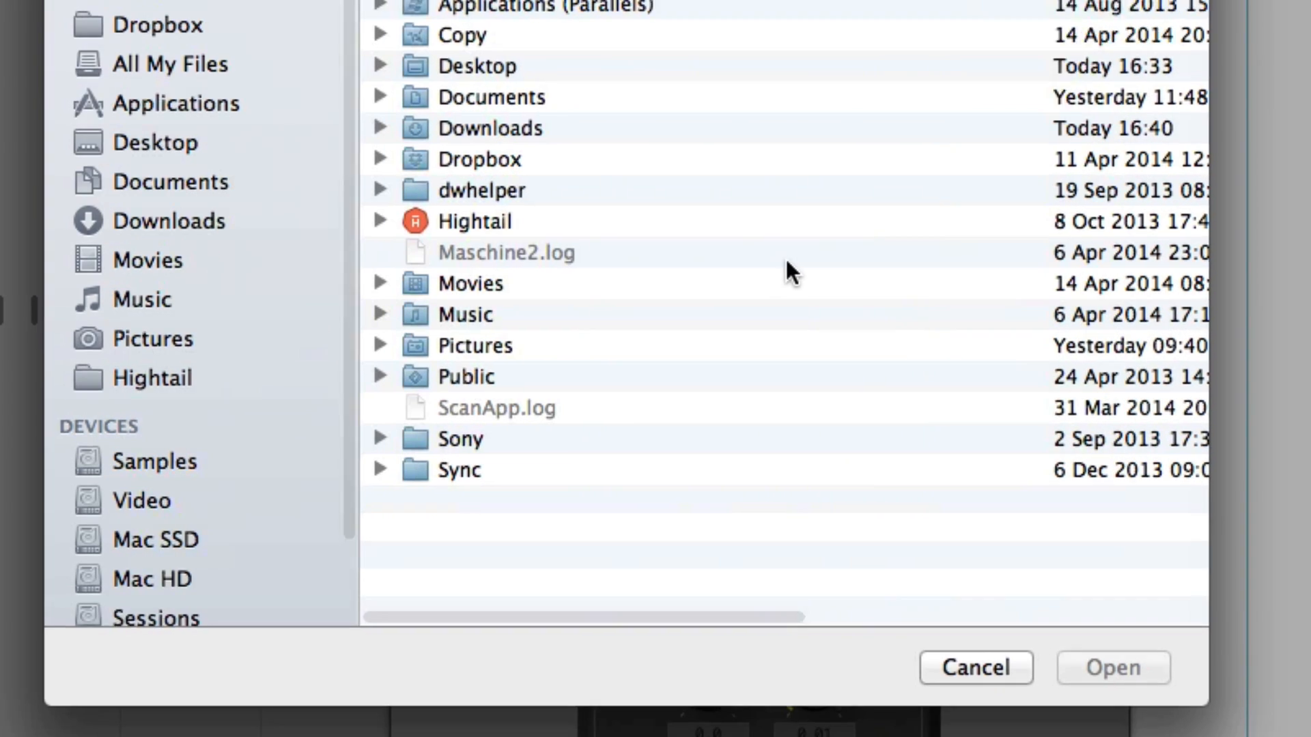
left_click(133, 464)
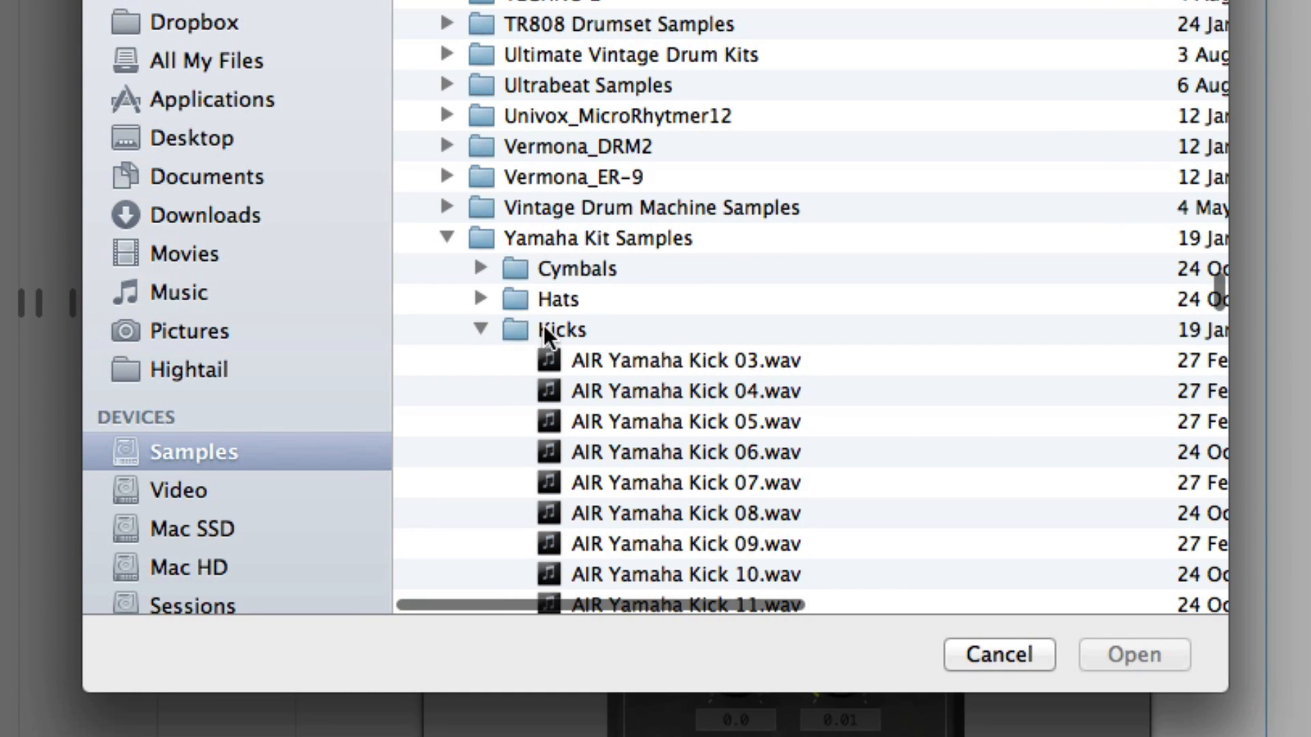
left_click(660, 480)
left_click(1088, 652)
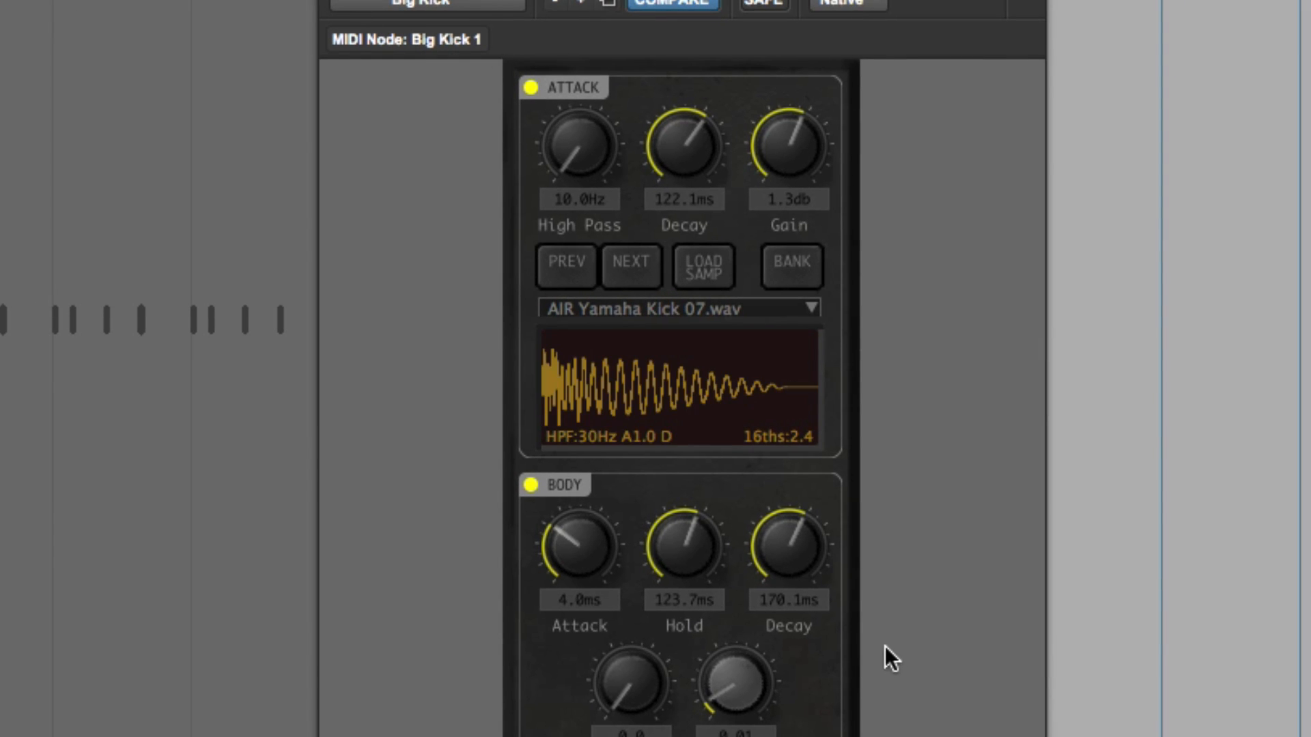
Isolate the Attack section and raise its Gain to 2.2 dB, then switch over to hearing only the Body section
left_click(538, 489)
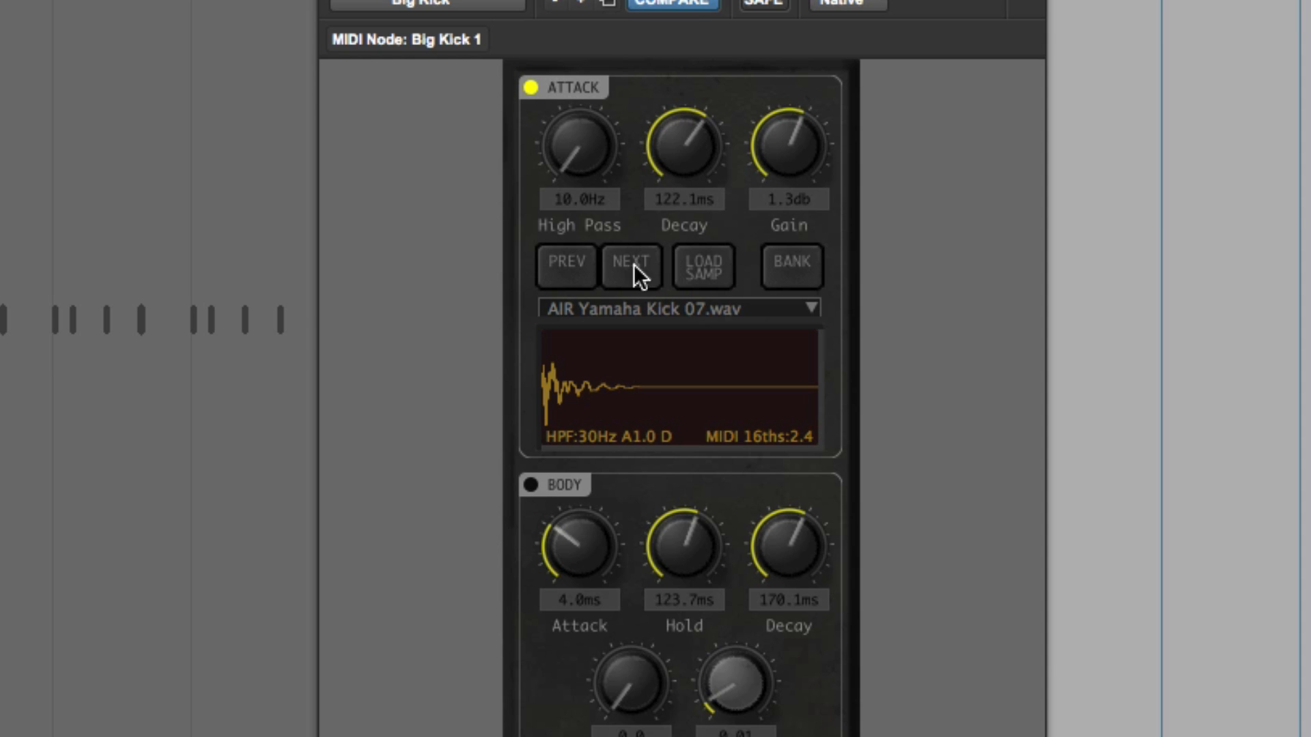
left_click_drag(776, 149, 777, 112)
left_click(531, 87)
left_click(531, 486)
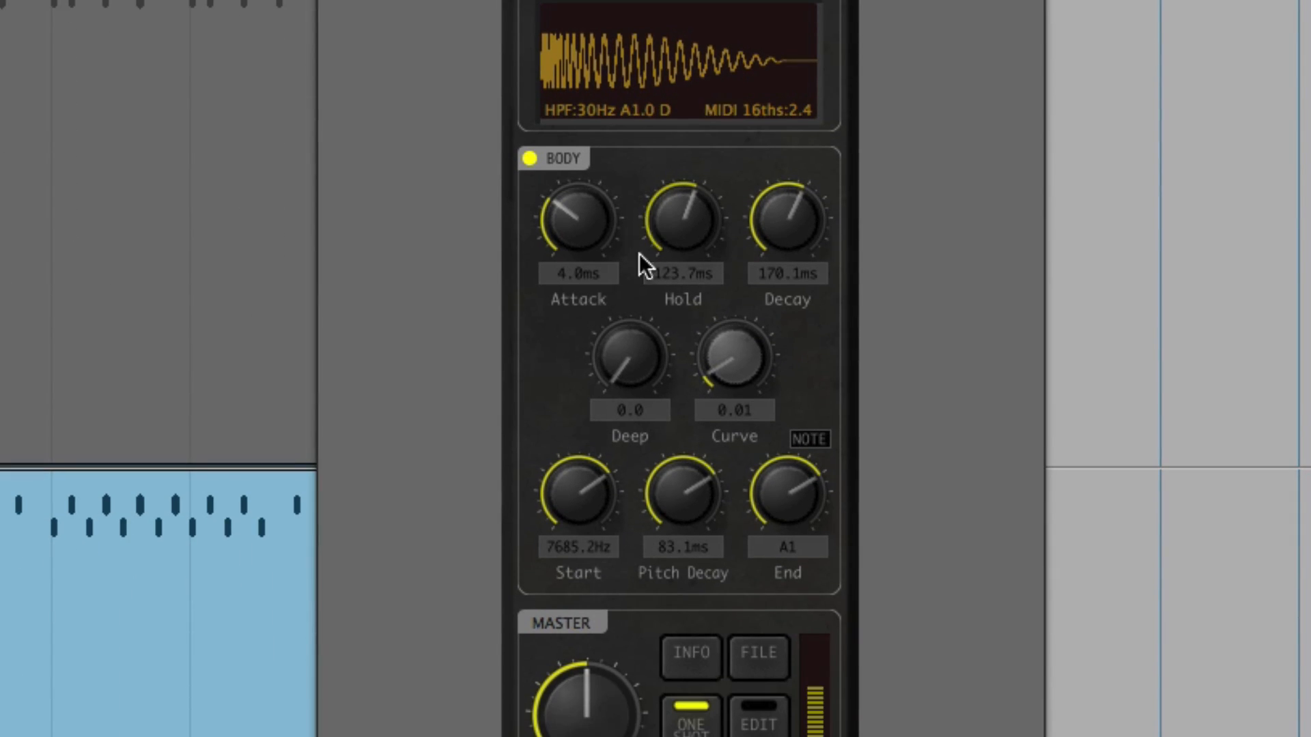
Set the Body section's Attack to 0.0 ms, Hold to 213.9 ms and Decay to 349.9 ms
mouse_move(620, 398)
left_mouse_down()
mouse_move(616, 306)
mouse_move(649, 120)
mouse_move(603, 379)
left_mouse_up()
left_click_drag(665, 228, 674, 165)
left_click_drag(770, 208, 702, 221)
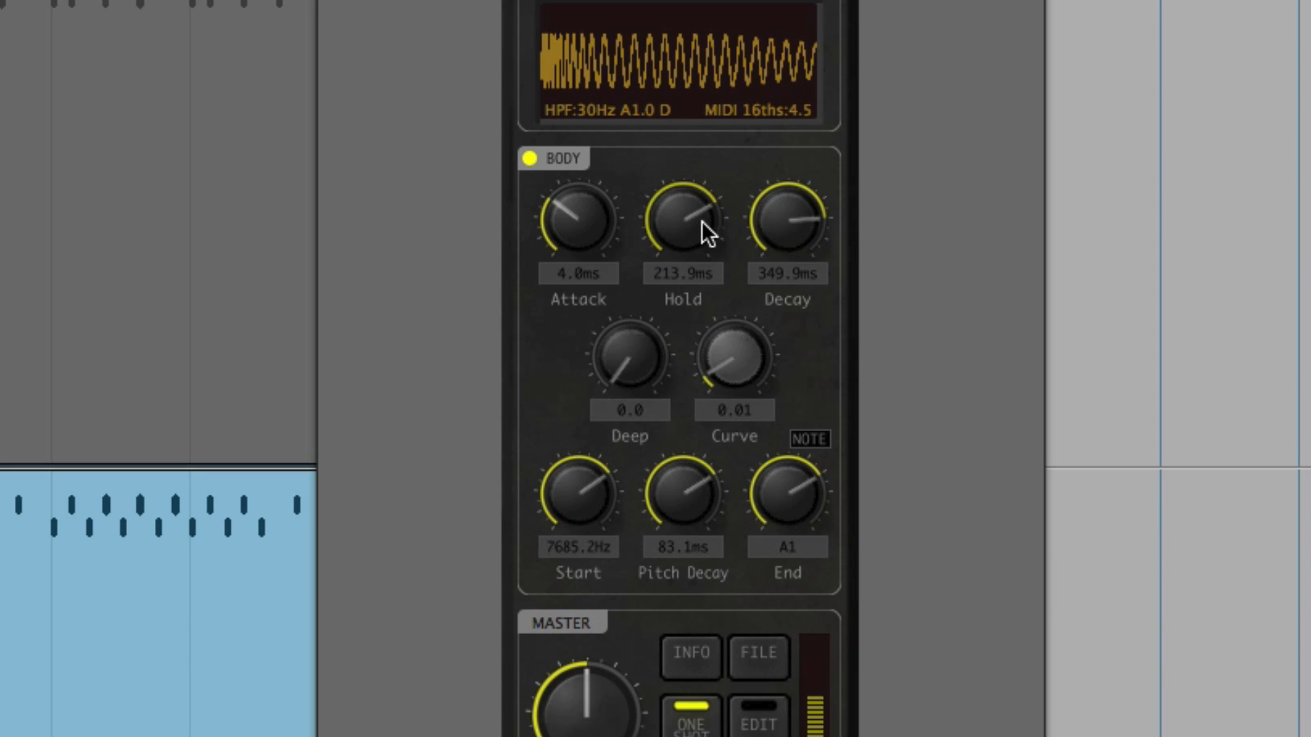
left_click_drag(575, 218, 550, 355)
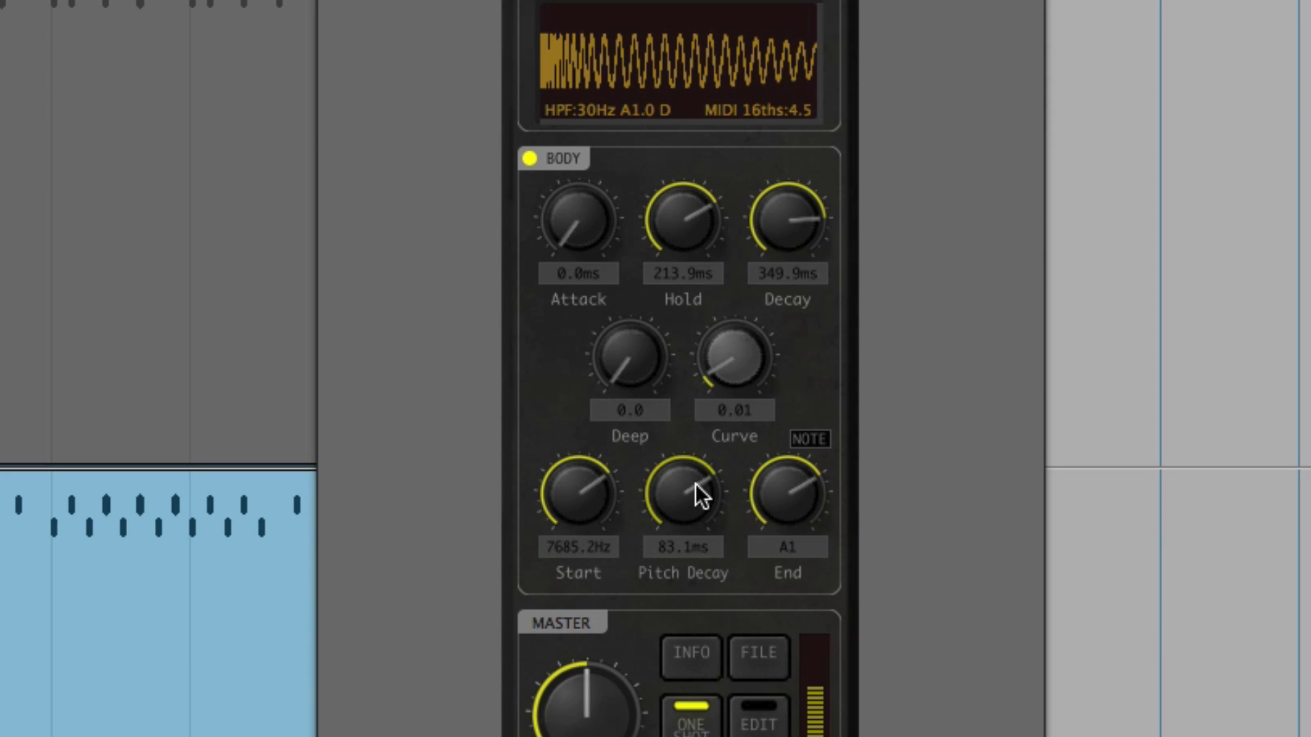
Set the Body's Pitch Decay to 84.3 ms, End to 52.4 Hz and Start to 4628.8 Hz
mouse_move(682, 483)
left_mouse_down()
mouse_move(674, 573)
mouse_move(673, 407)
mouse_move(667, 469)
left_mouse_up()
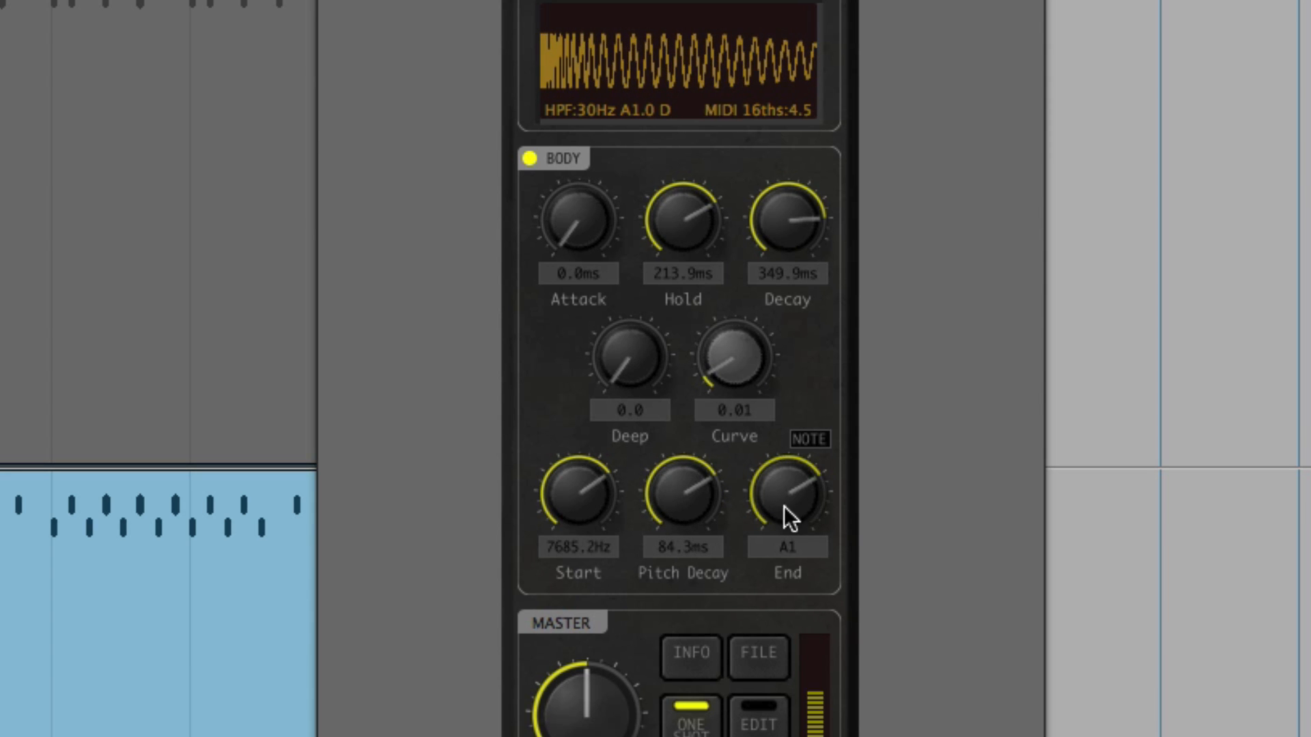
left_click_drag(785, 514, 687, 467)
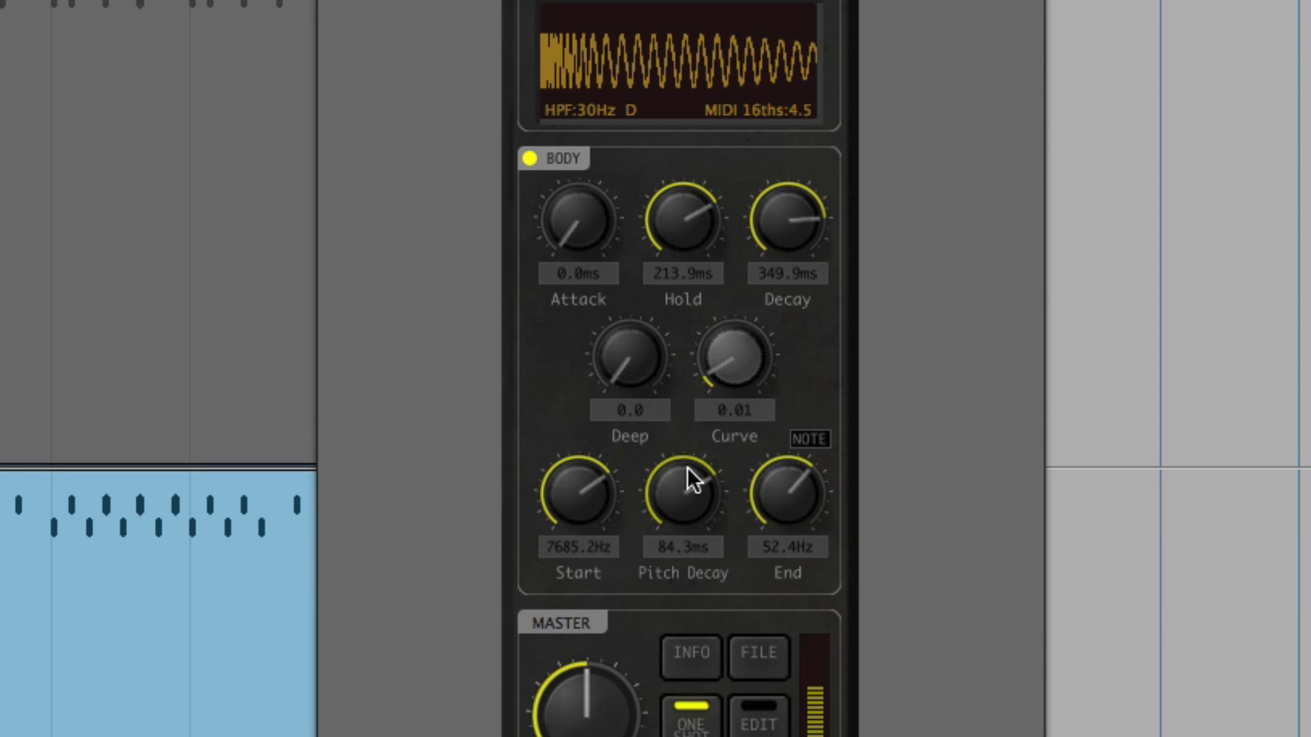
left_click_drag(579, 481, 573, 525)
Set the Body's Deep to 16.0, Curve to 0.09 and Pitch Decay to 44.0 ms
left_click_drag(599, 398, 634, 244)
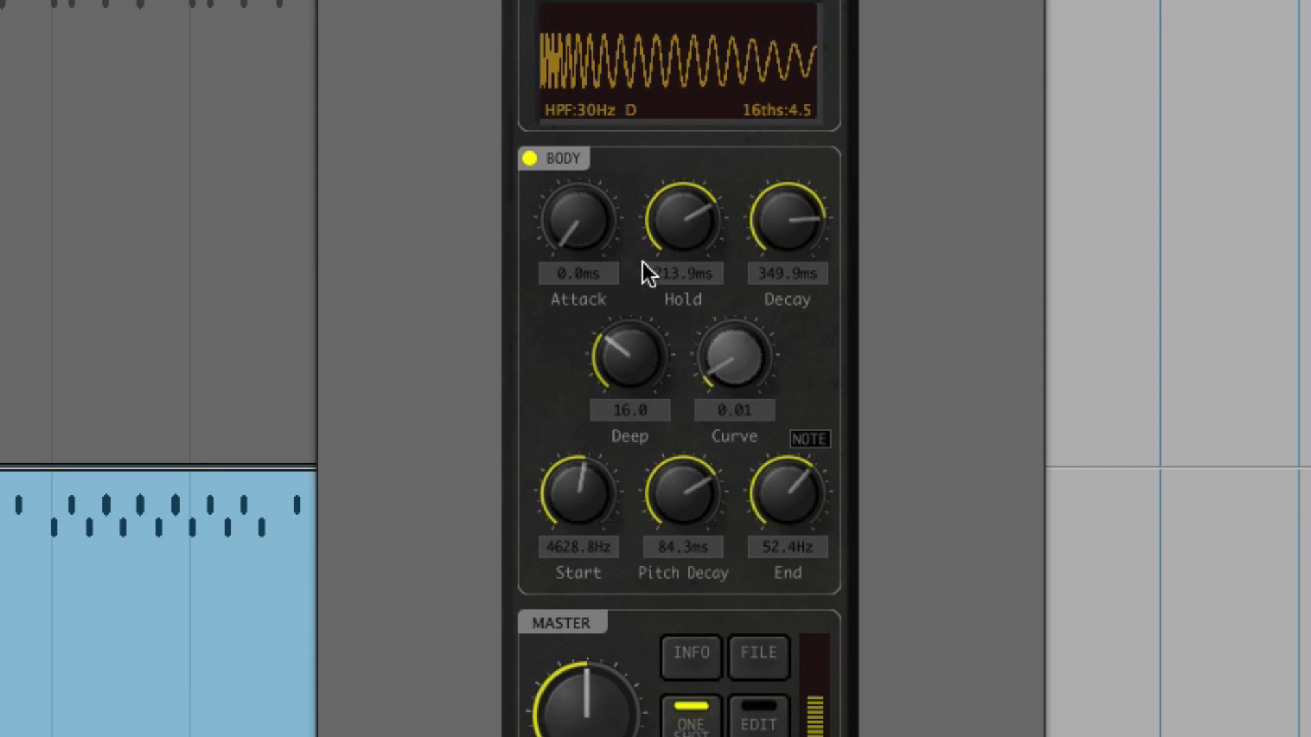
left_click_drag(725, 335, 742, 129)
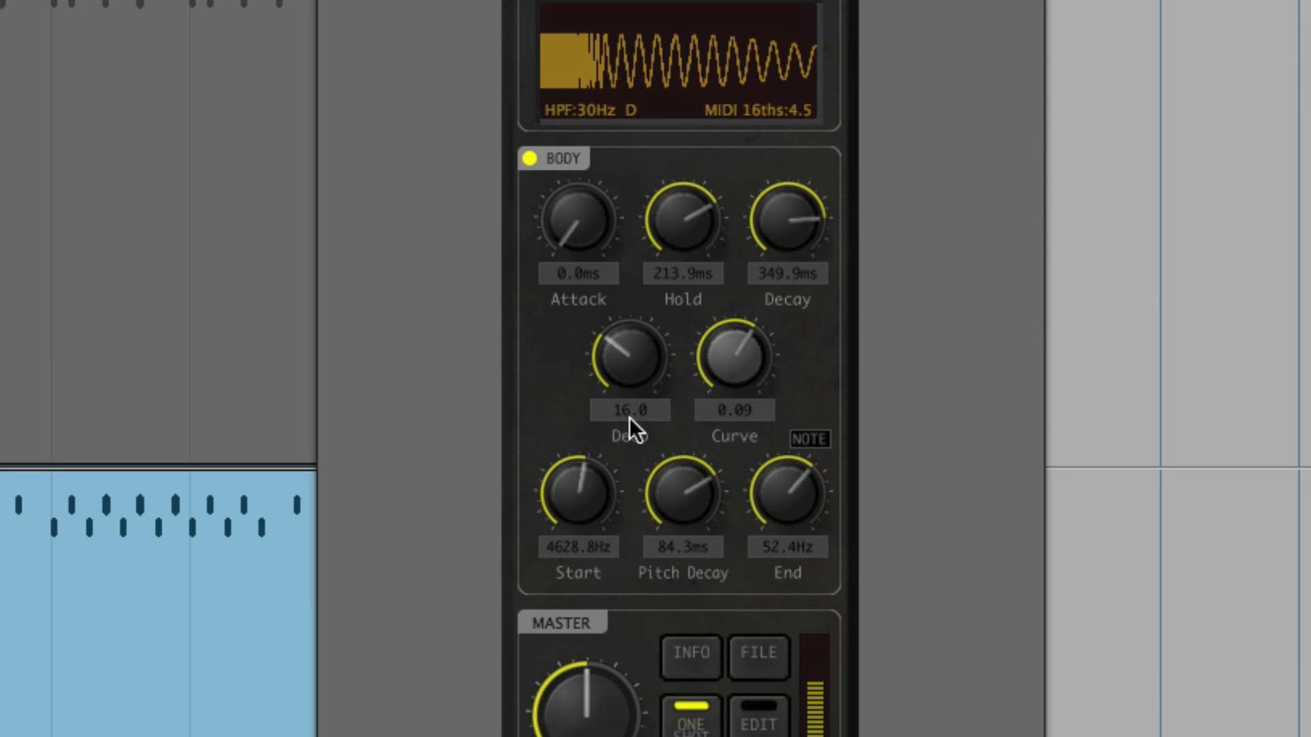
left_click_drag(692, 501, 666, 534)
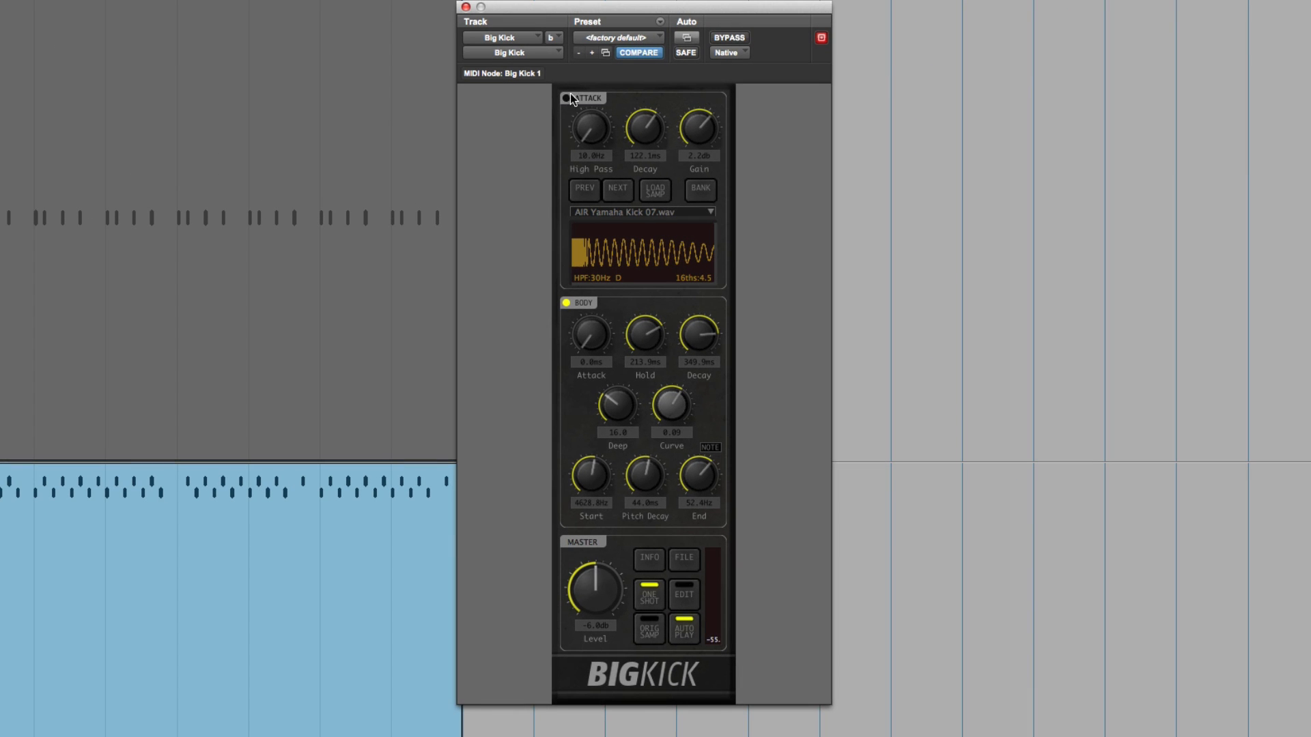
Switch the Attack section back on and replay the lower MIDI clip to hear both kick layers together
key("space")
left_click(67, 629)
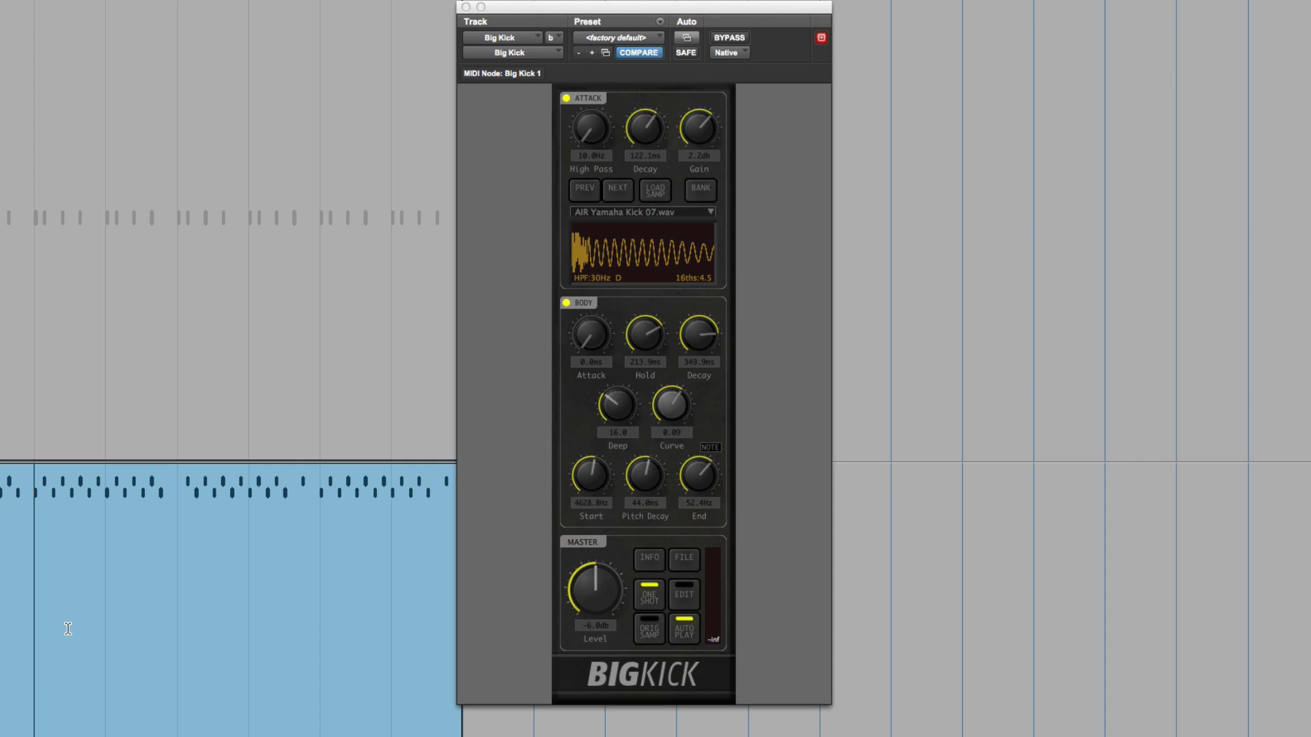
left_click(51, 717)
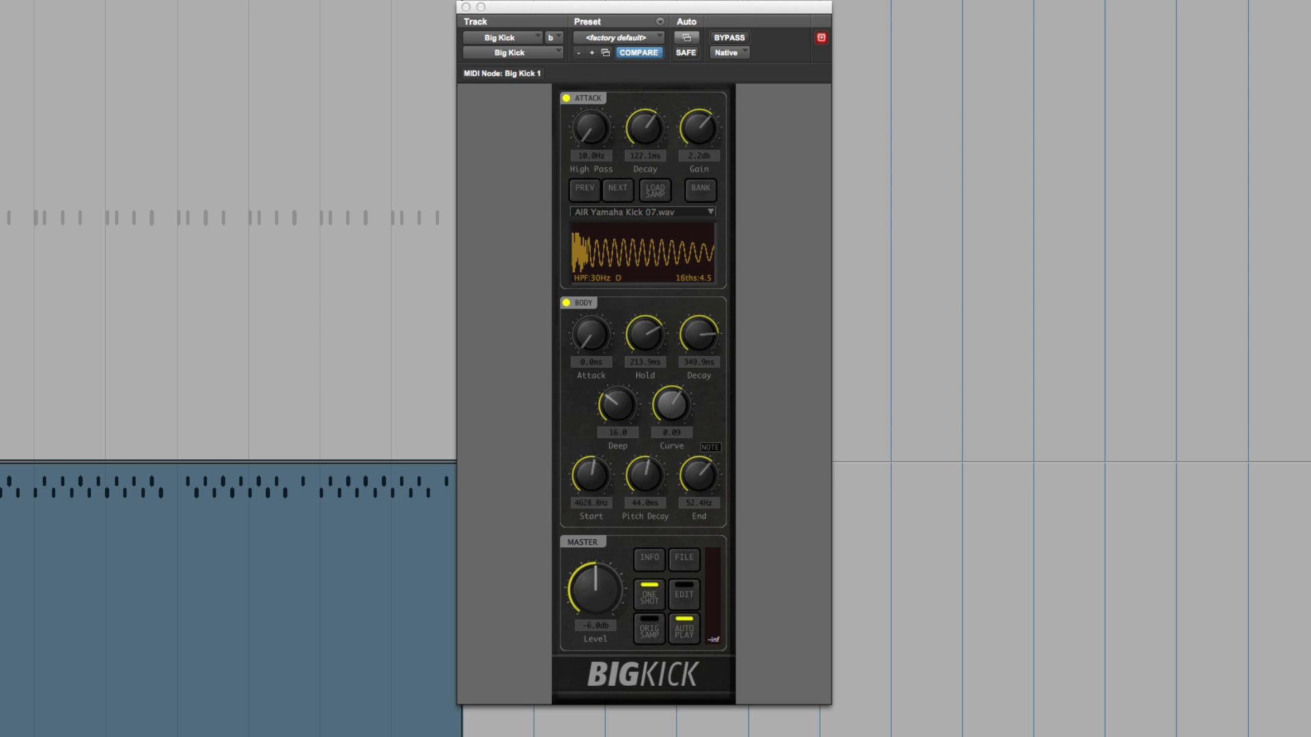
key("space")
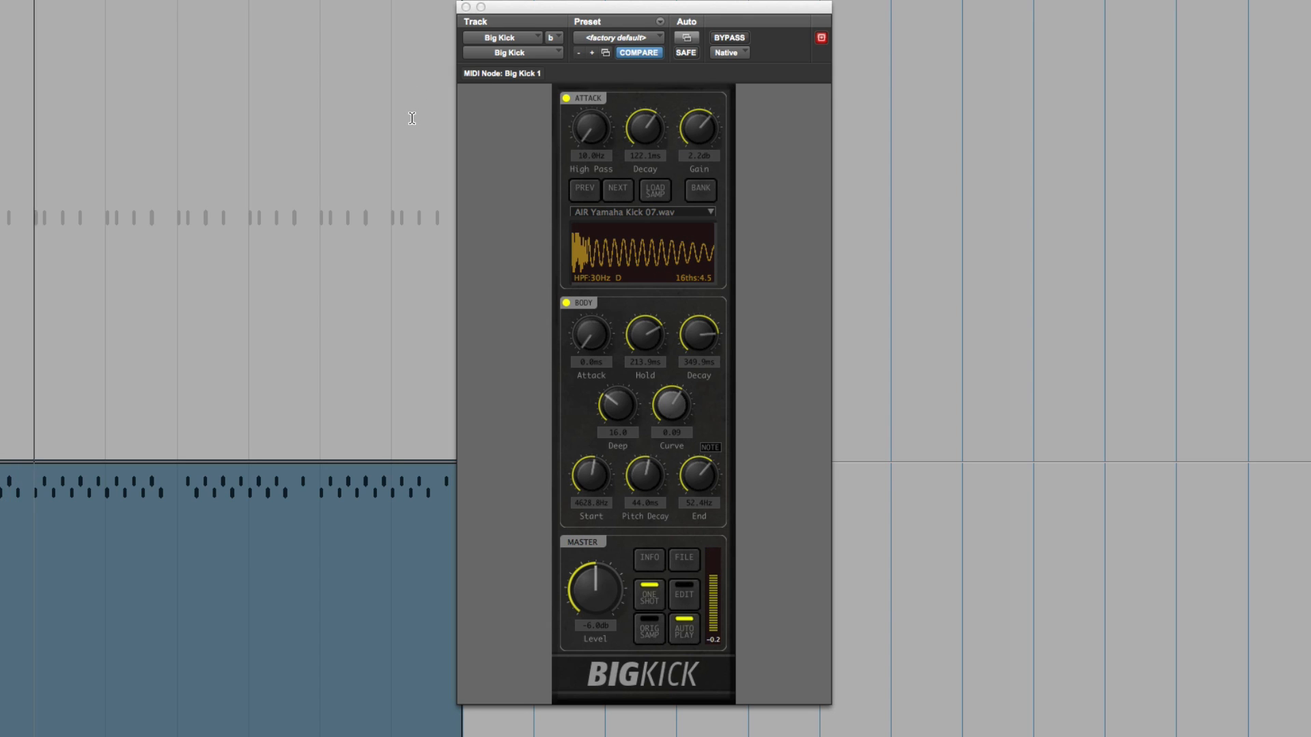
Swap the attack sample for AIR Yamaha Kick 05.wav from the same sample folder while the loop plays
left_click(624, 211)
left_click(547, 201)
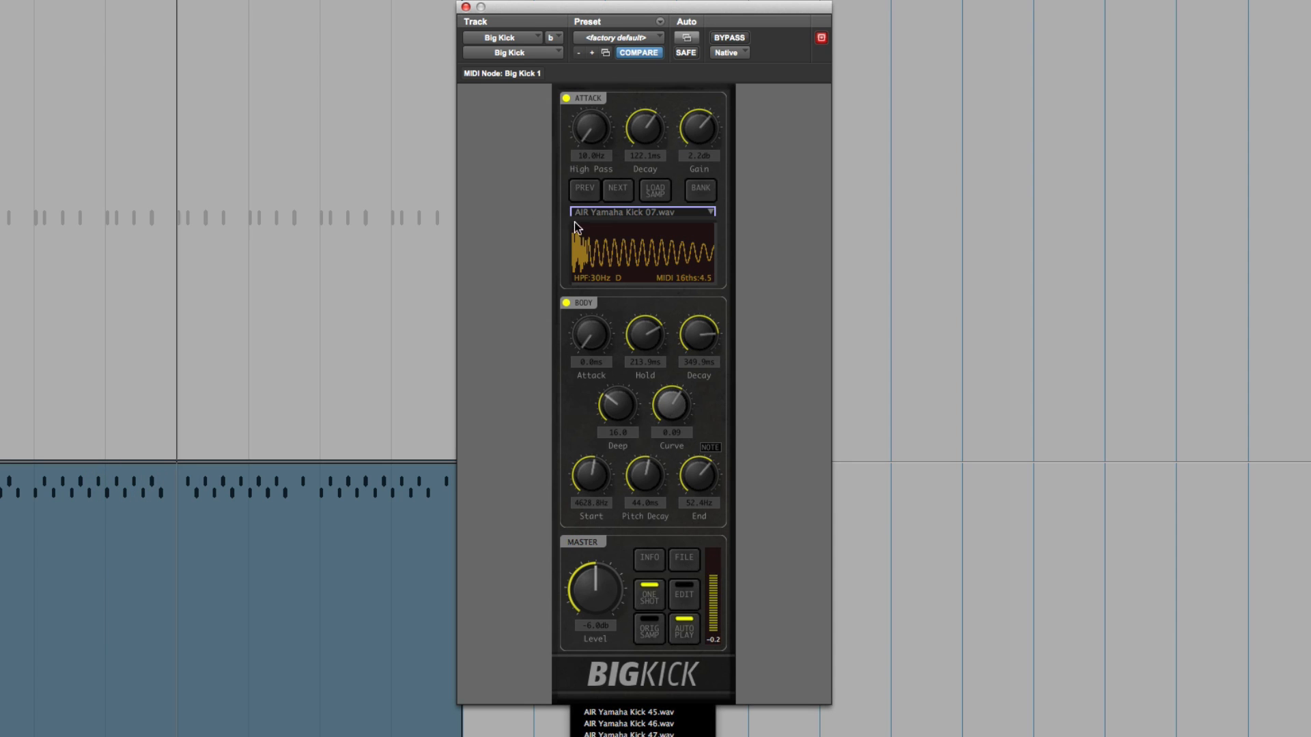
left_click(632, 212)
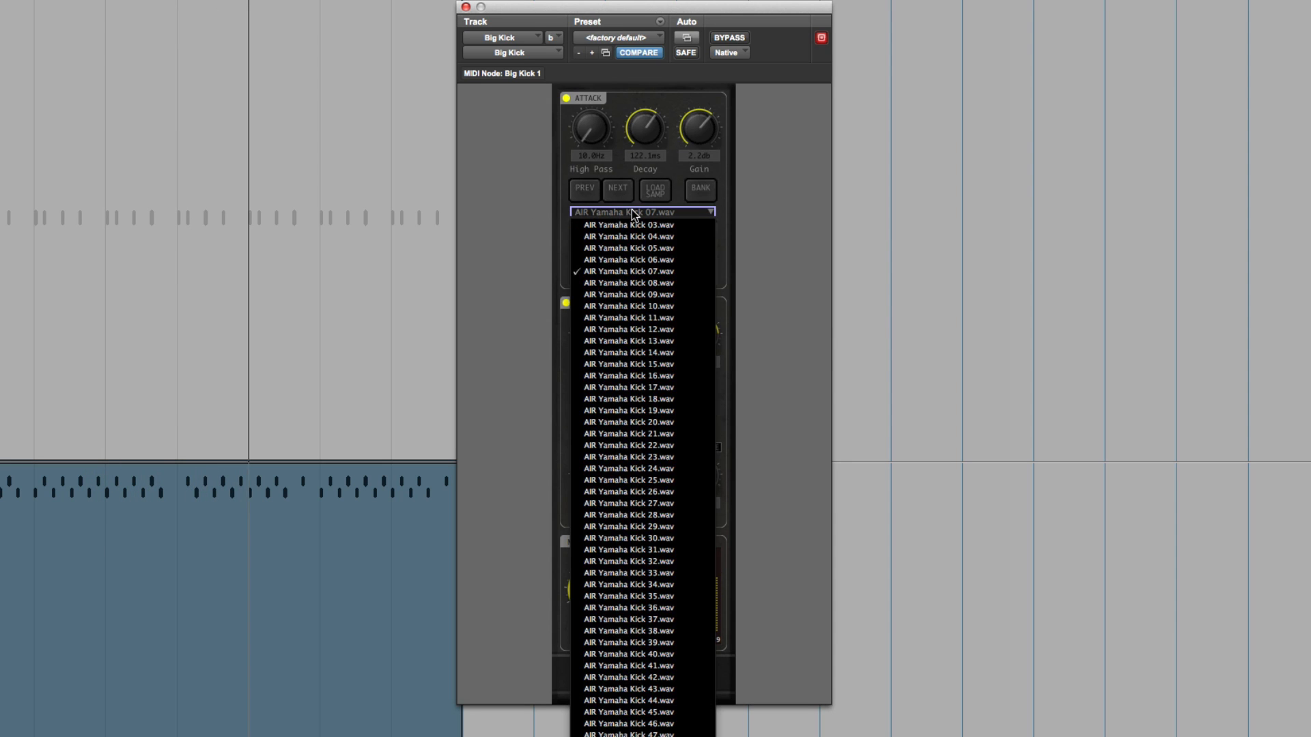
left_click(632, 248)
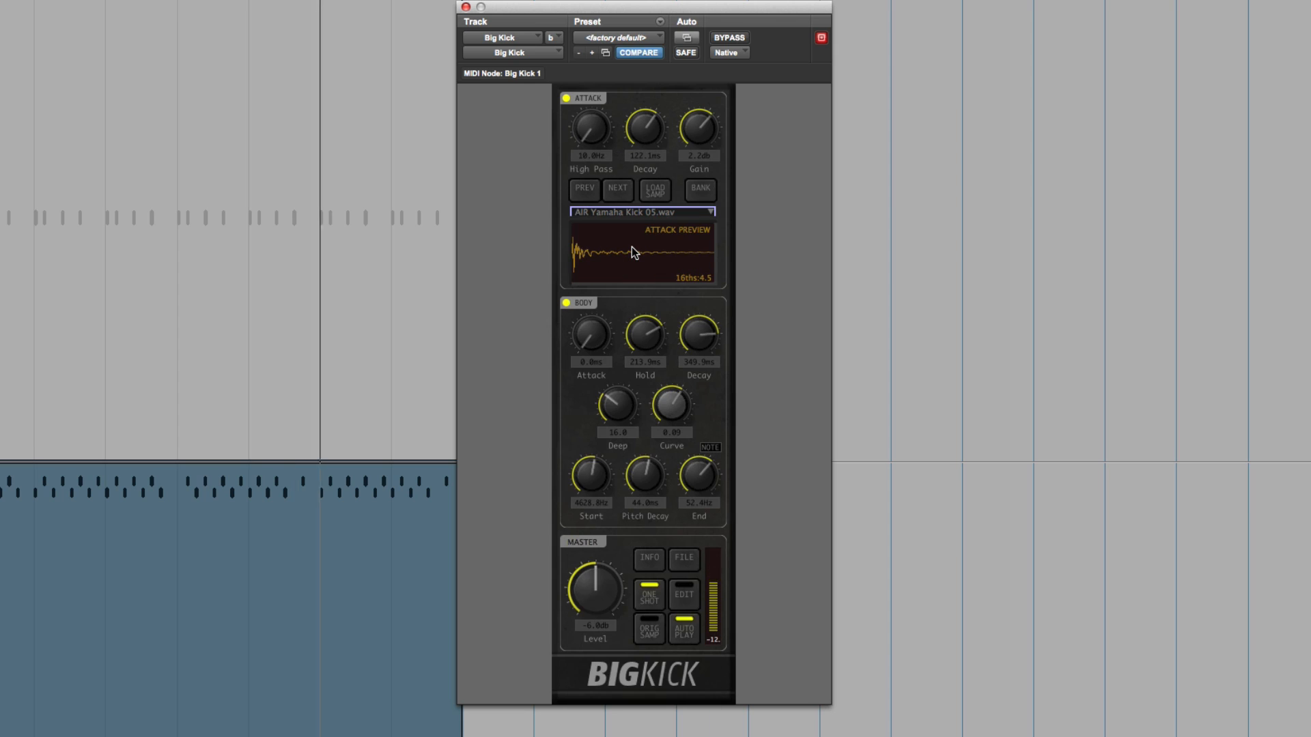
Unmute the upper MIDI clip and, with the Body section switched off, set the Attack Decay to 104.6 ms
left_click(83, 375)
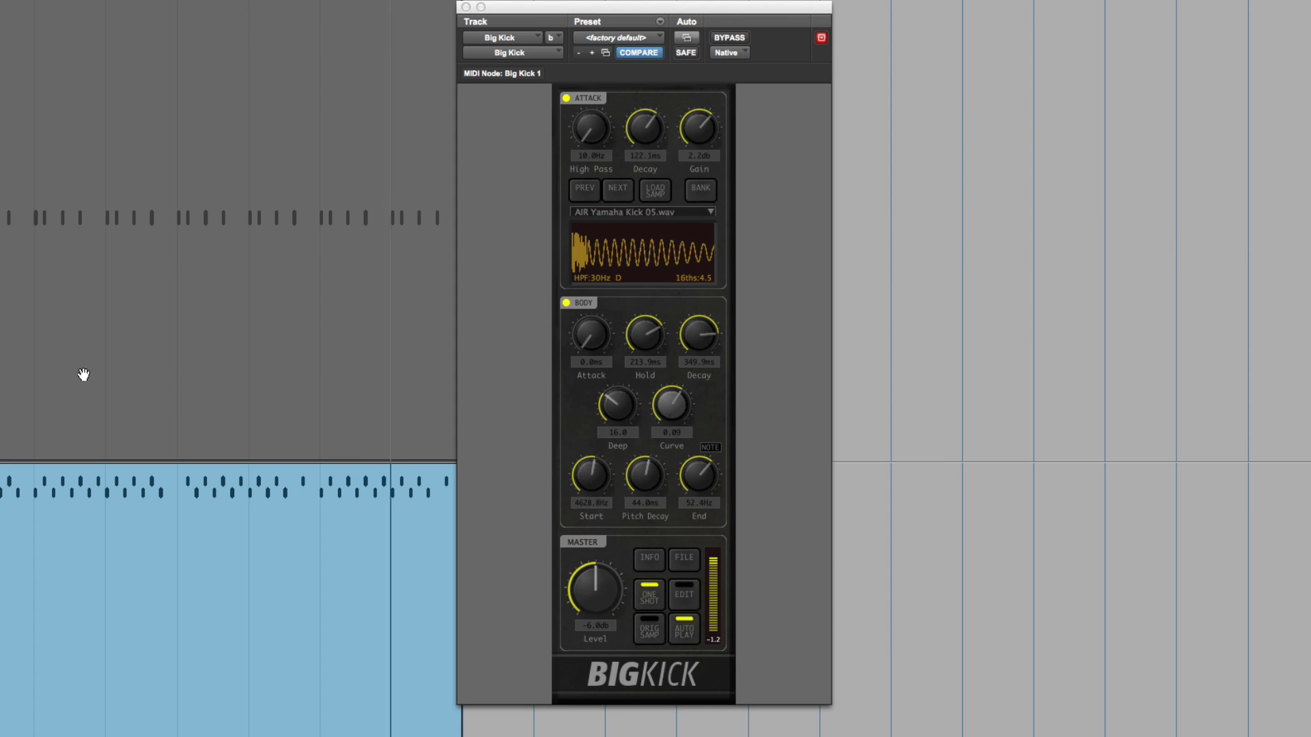
left_click(83, 374)
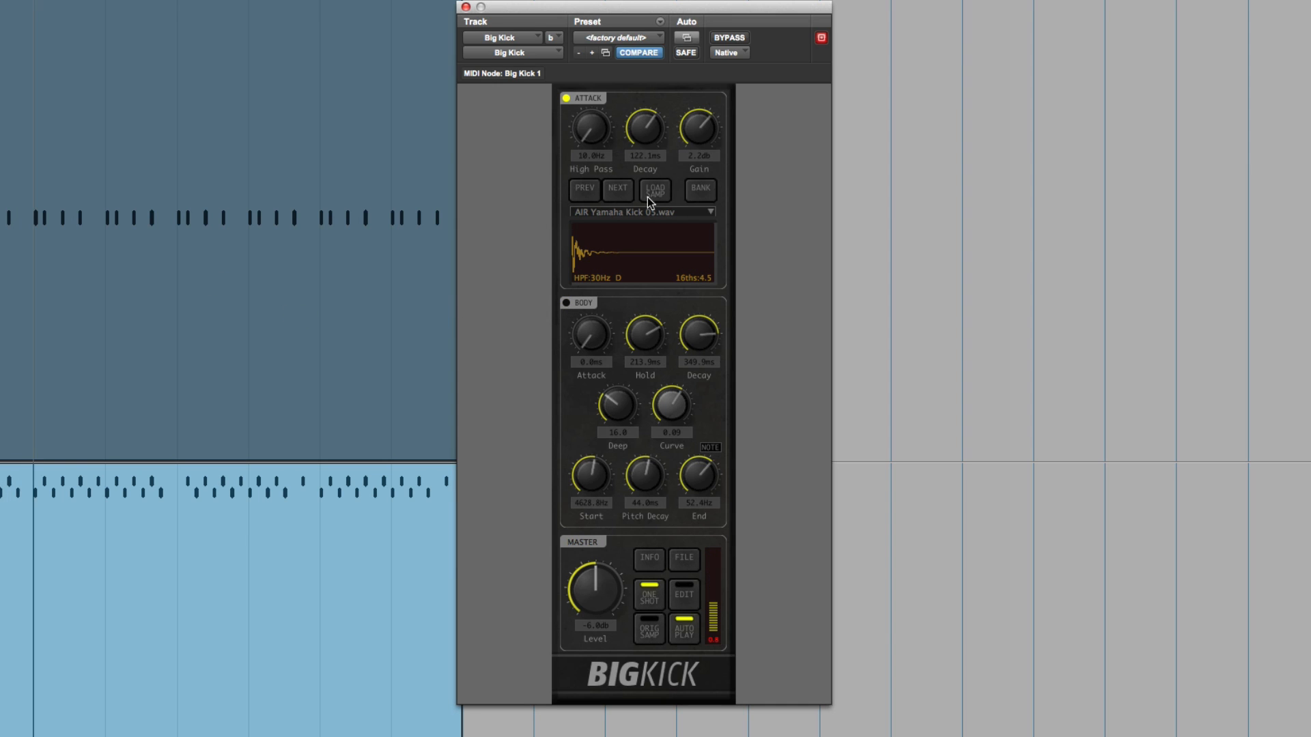
left_click_drag(647, 129, 643, 129)
Load the Clean Tech factory preset into Big Kick
left_click(684, 596)
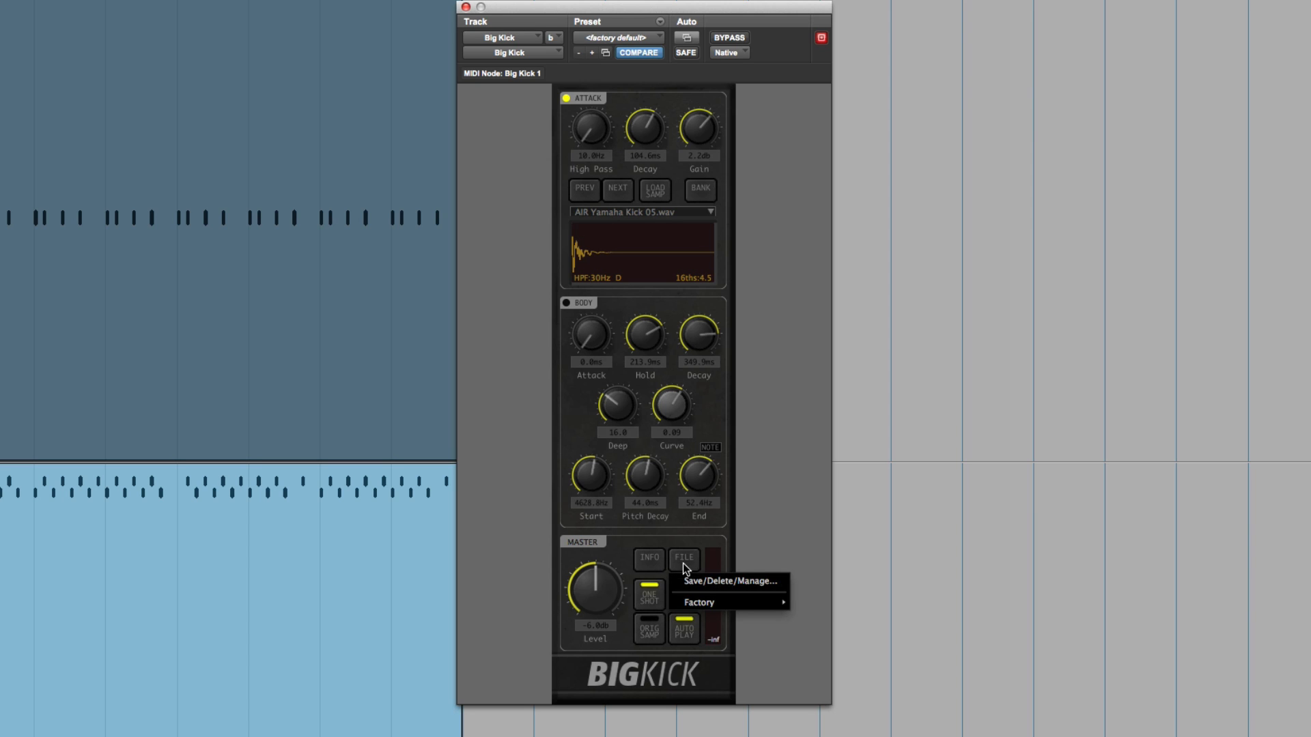
mouse_move(707, 602)
mouse_move(853, 374)
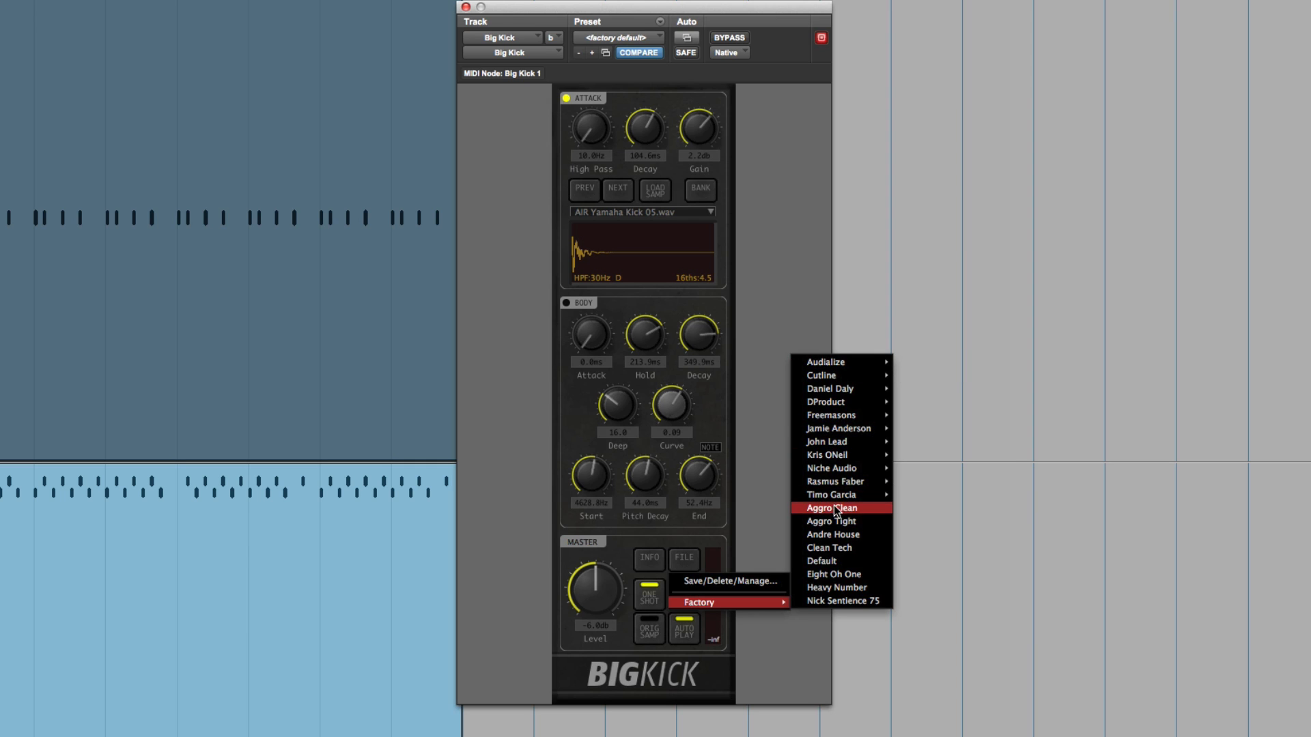
left_click(828, 549)
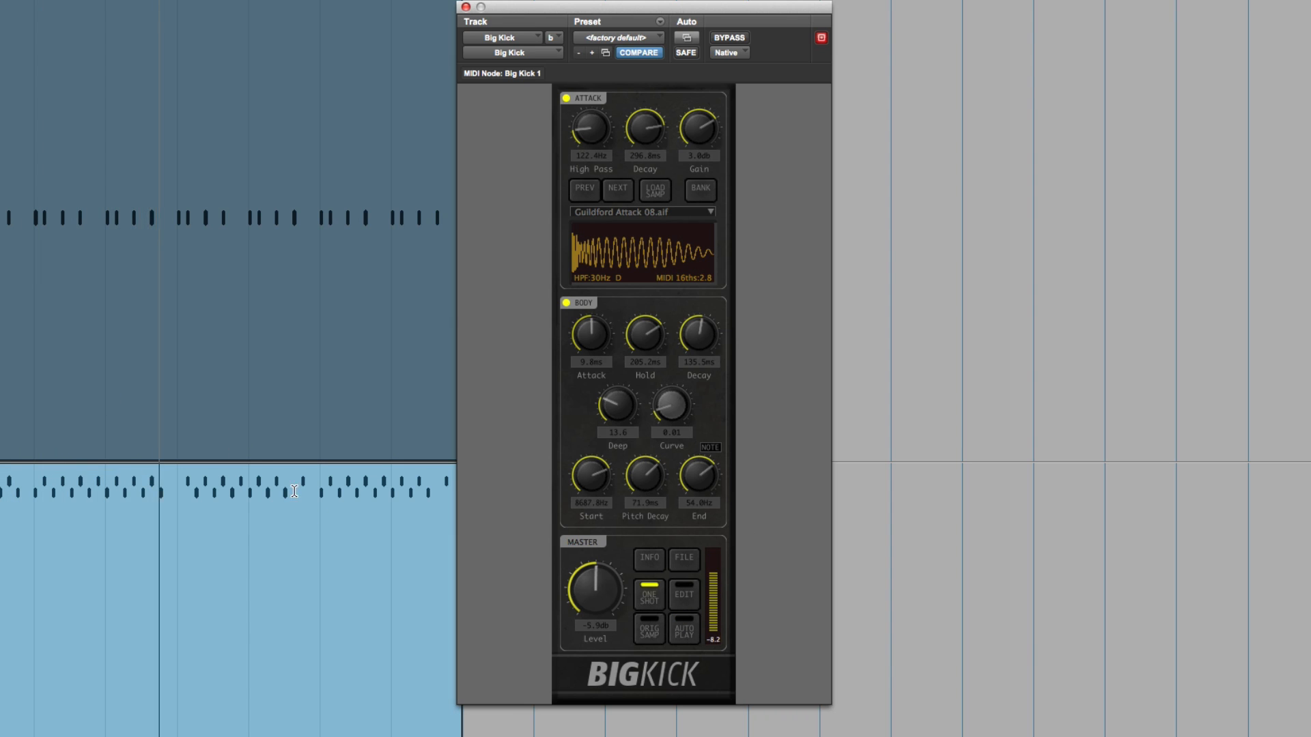
Set Body End to 44.4 Hz and Hold to 171.8 ms, Attack Decay to 63.1 ms and Gain to 2.1 dB, and master Level to -7.5 dB
mouse_move(585, 587)
left_mouse_down()
mouse_move(576, 614)
mouse_move(575, 585)
left_mouse_up()
left_click_drag(697, 478, 677, 519)
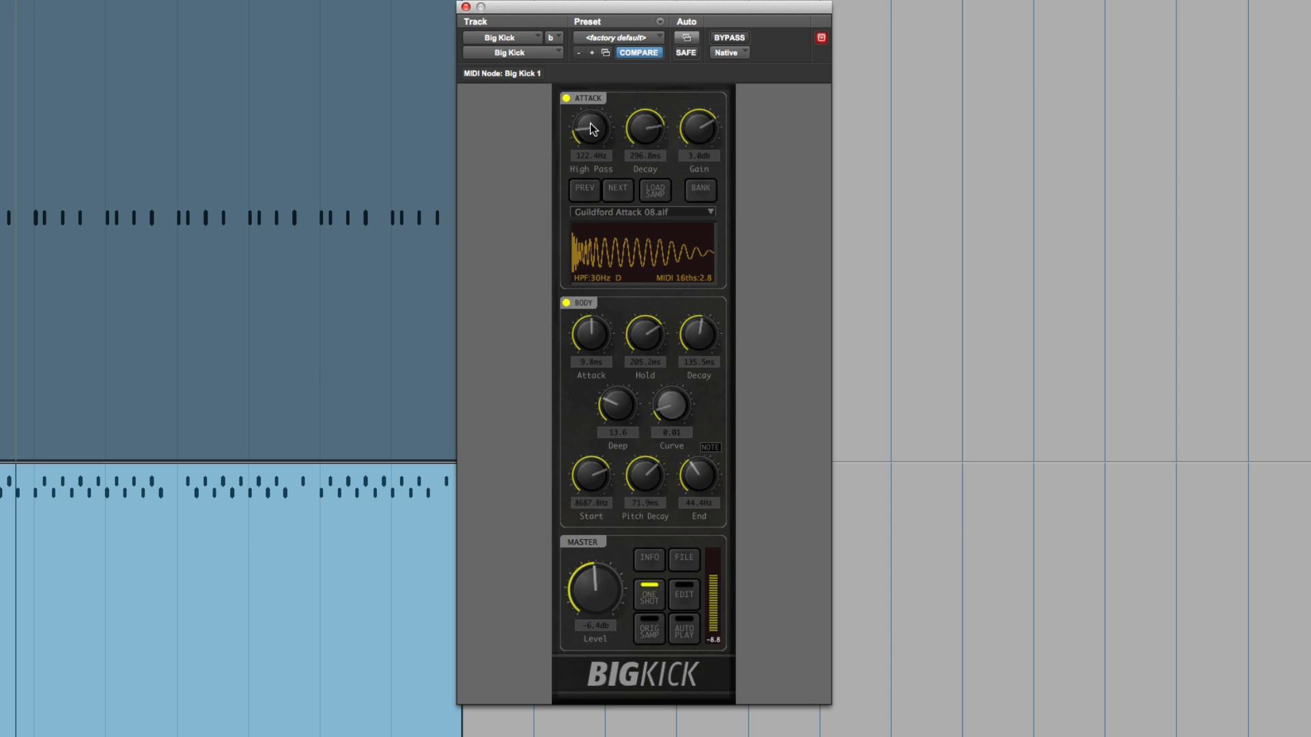
left_click_drag(685, 153, 637, 181)
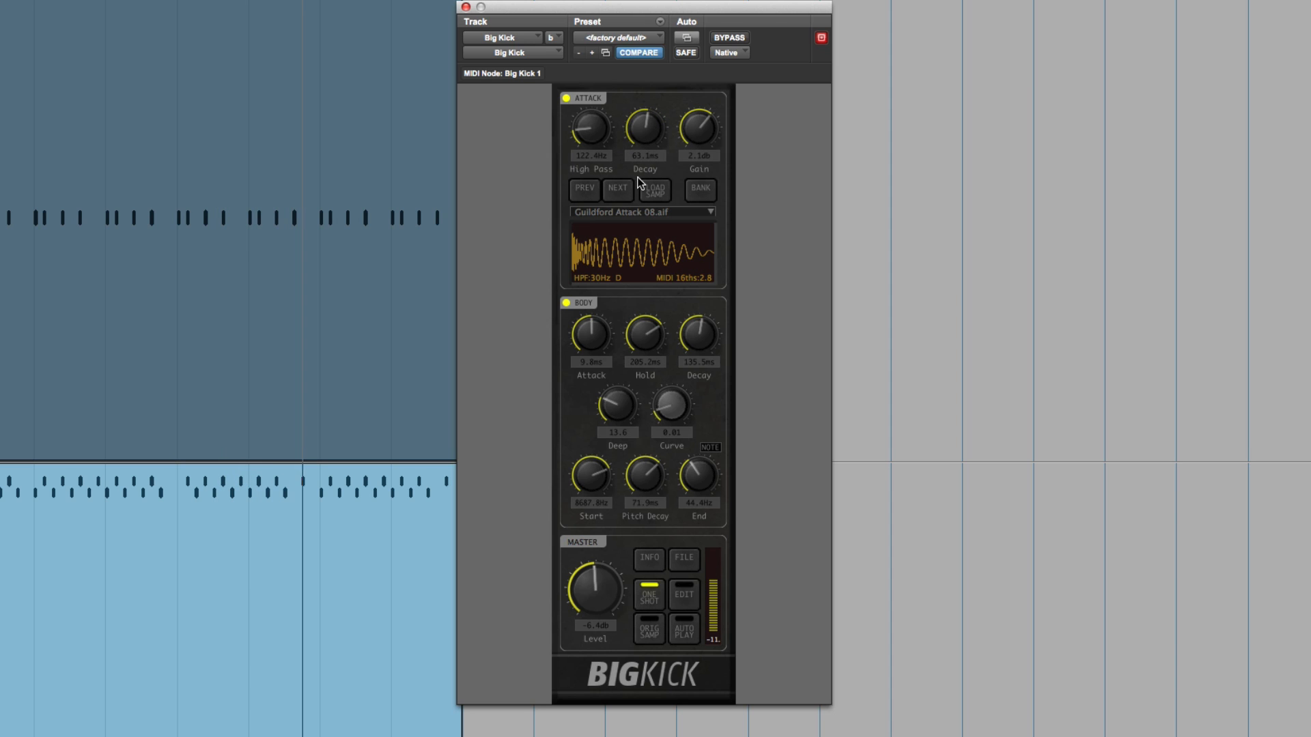
mouse_move(643, 337)
left_mouse_down()
mouse_move(638, 370)
mouse_move(642, 336)
left_mouse_up()
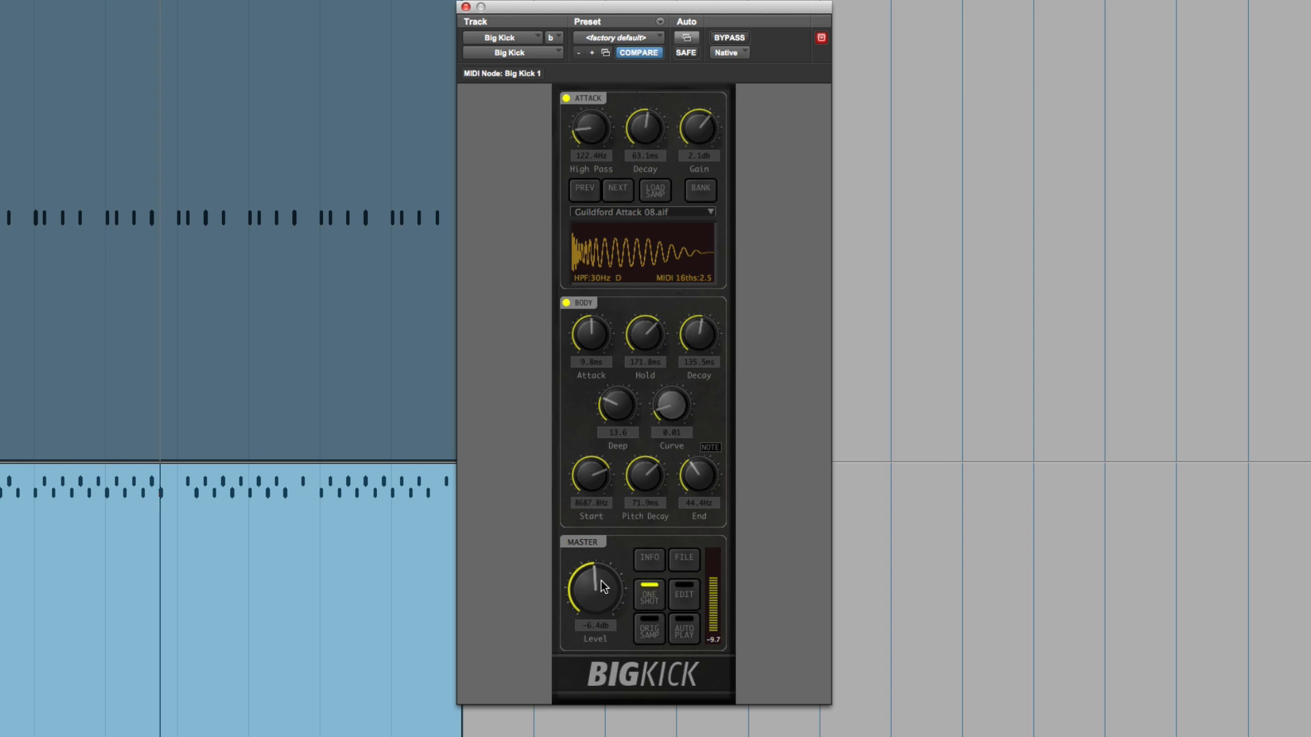
mouse_move(601, 581)
left_mouse_down()
mouse_move(591, 640)
mouse_move(587, 572)
left_mouse_up()
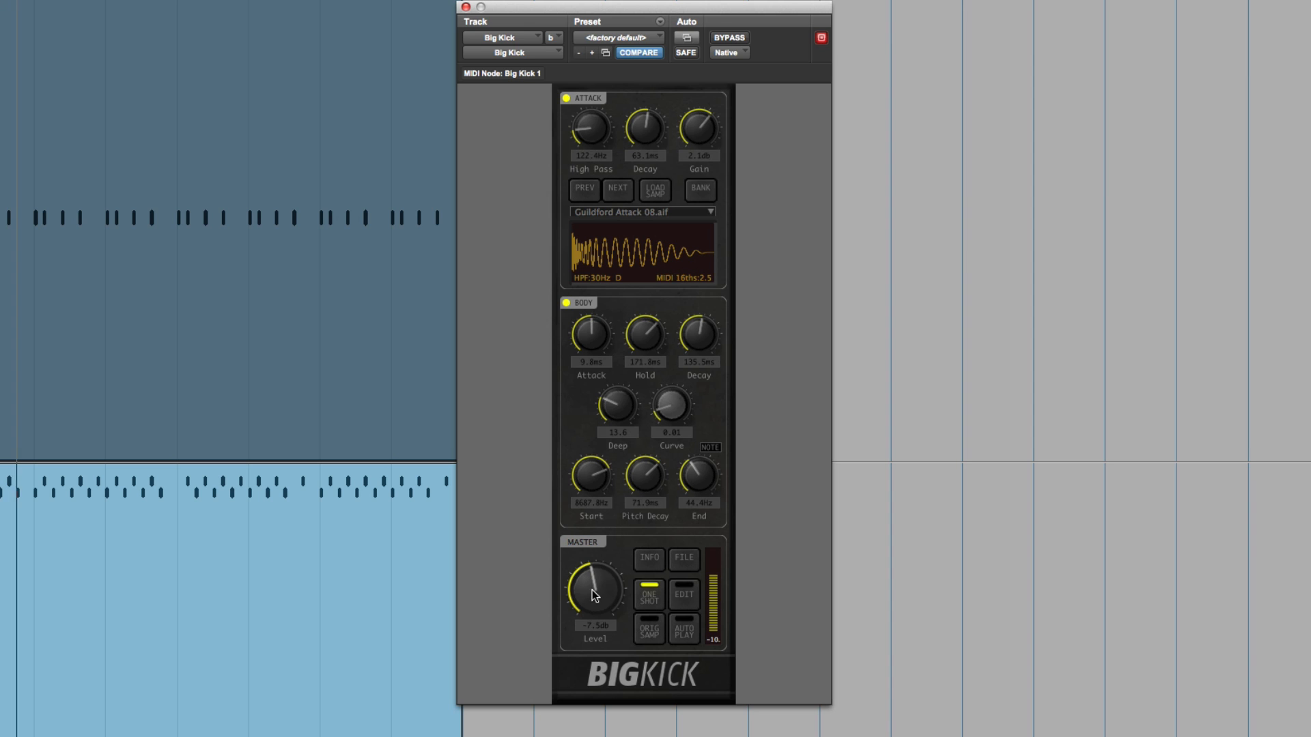
Open the tweak controls and raise Drive to -21.6 dB, Time to 83.8 and Width to 18.8
left_click(670, 595)
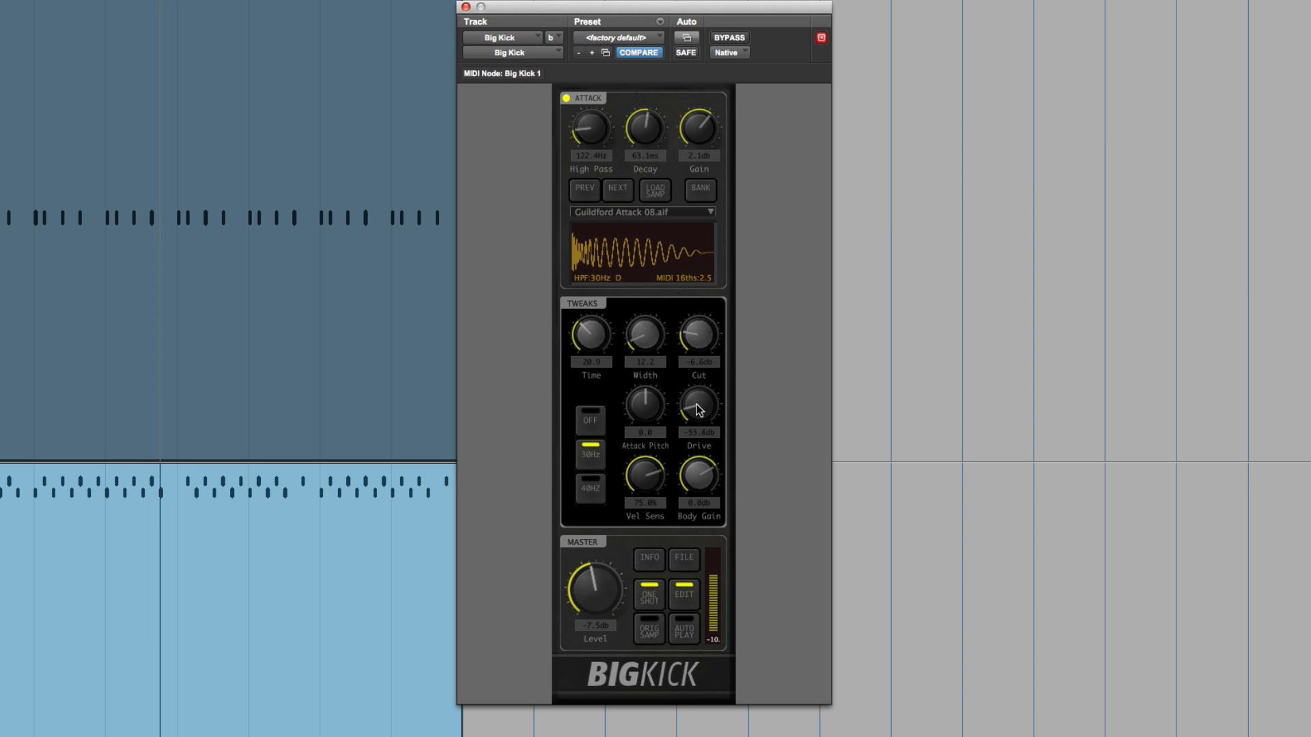
left_click_drag(697, 405, 702, 370)
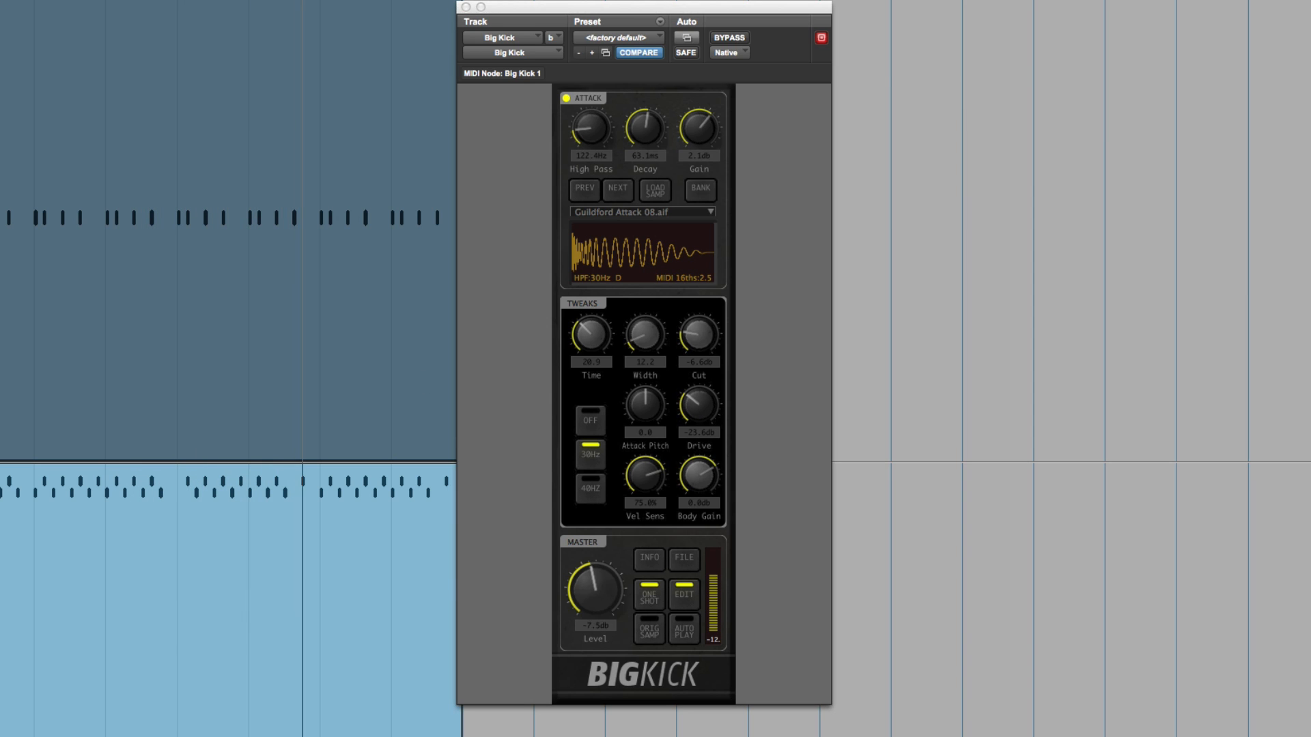
left_click_drag(633, 344, 601, 296)
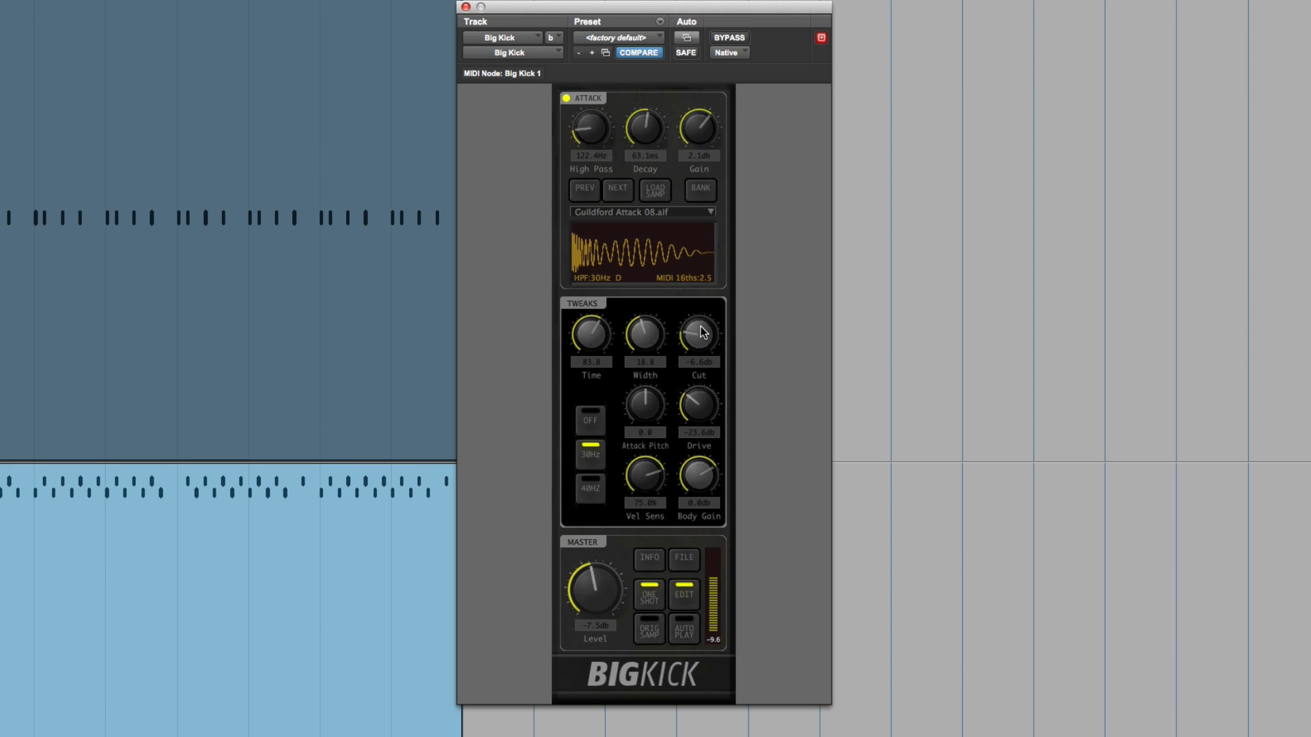
In the tweaks, set Cut to -4.6 dB, Attack Pitch to -12.7 and Width to 14.0
left_click_drag(698, 331, 698, 336)
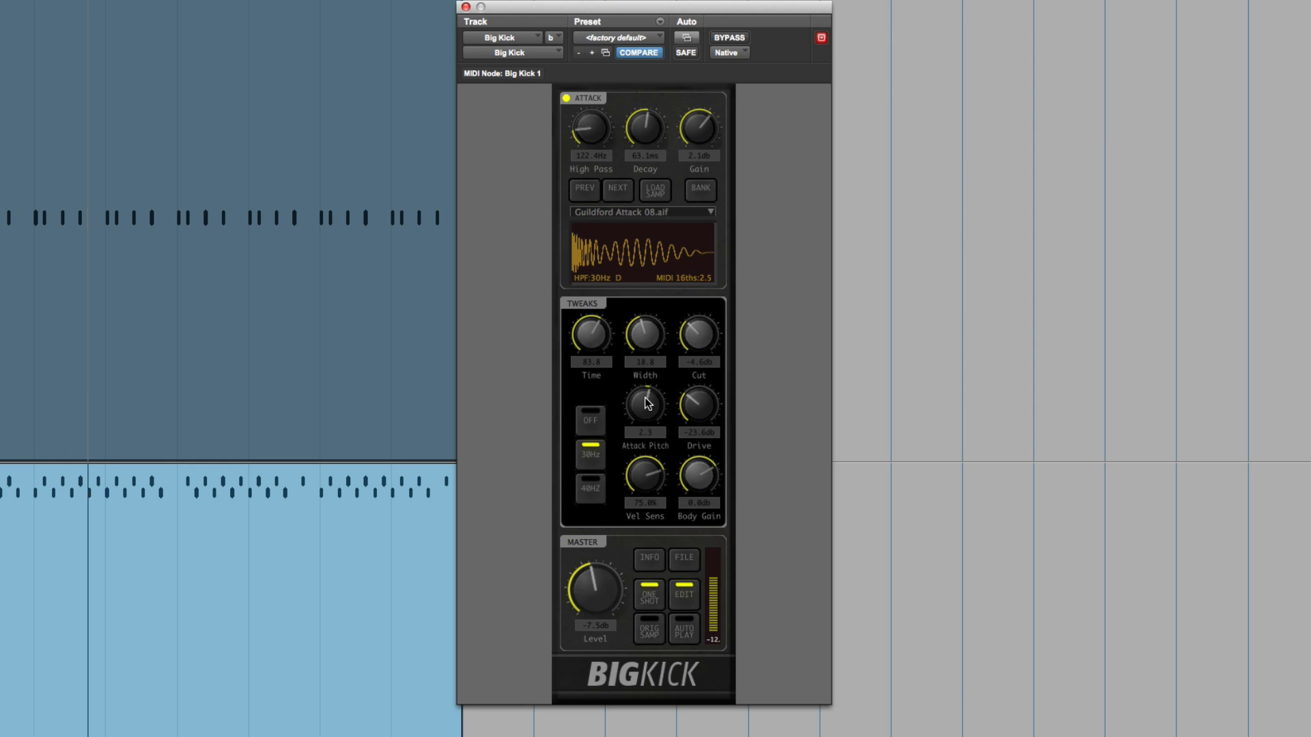
left_click_drag(644, 398, 635, 471)
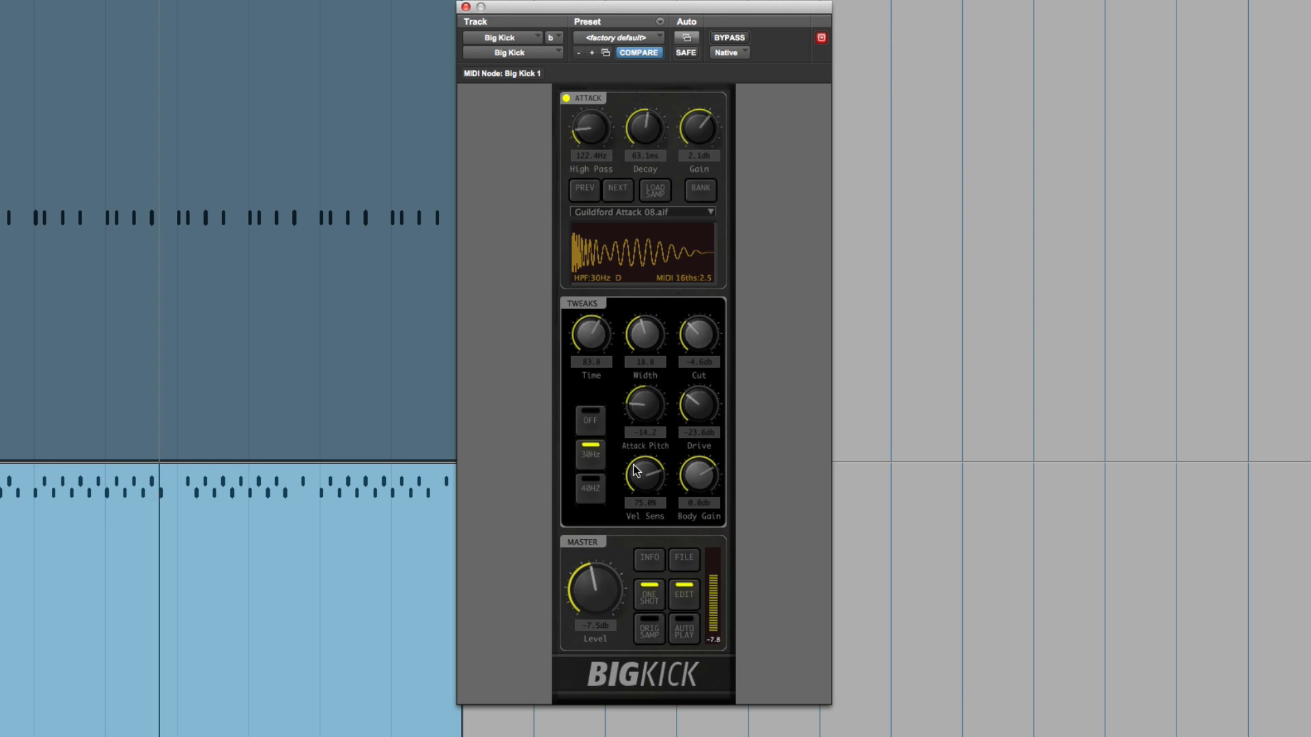
left_click_drag(646, 351, 619, 289)
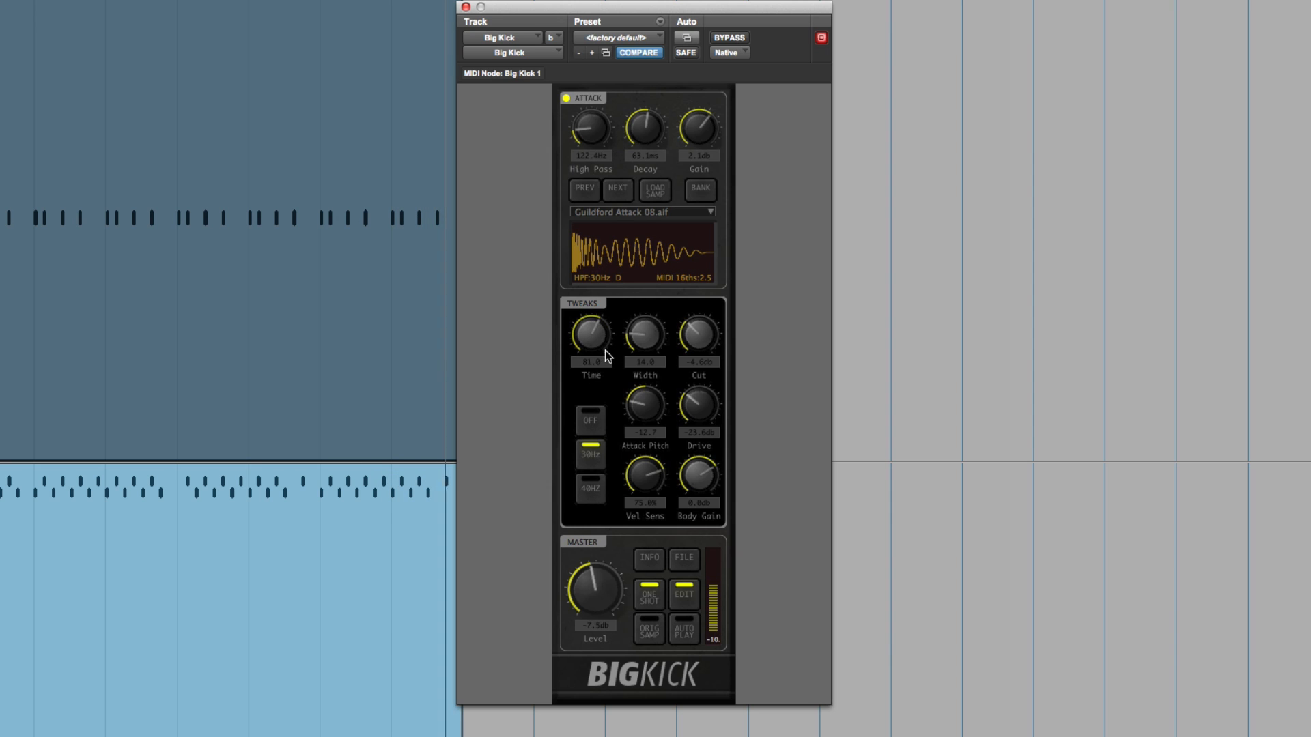
Set the high-pass filter to Off, Time to 14.3 and Vel Sens to 28.0%
left_click(591, 419)
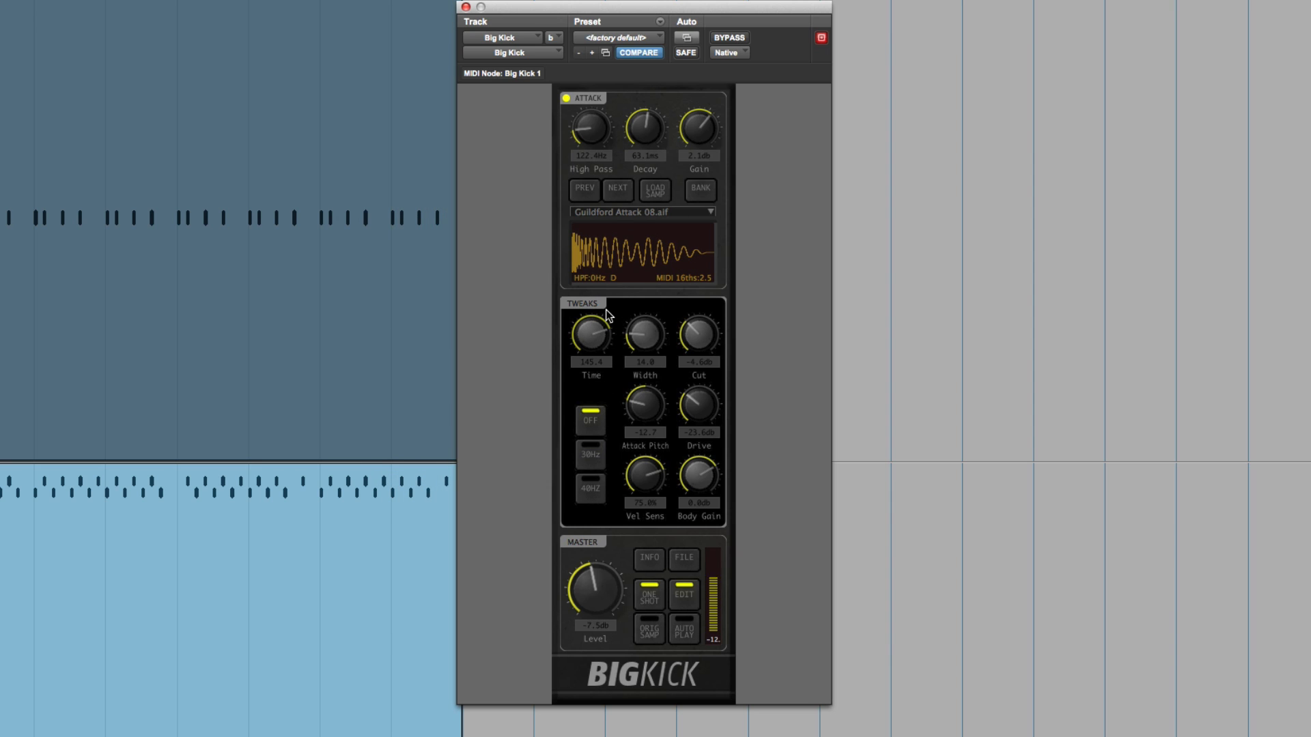
left_click_drag(605, 313, 594, 395)
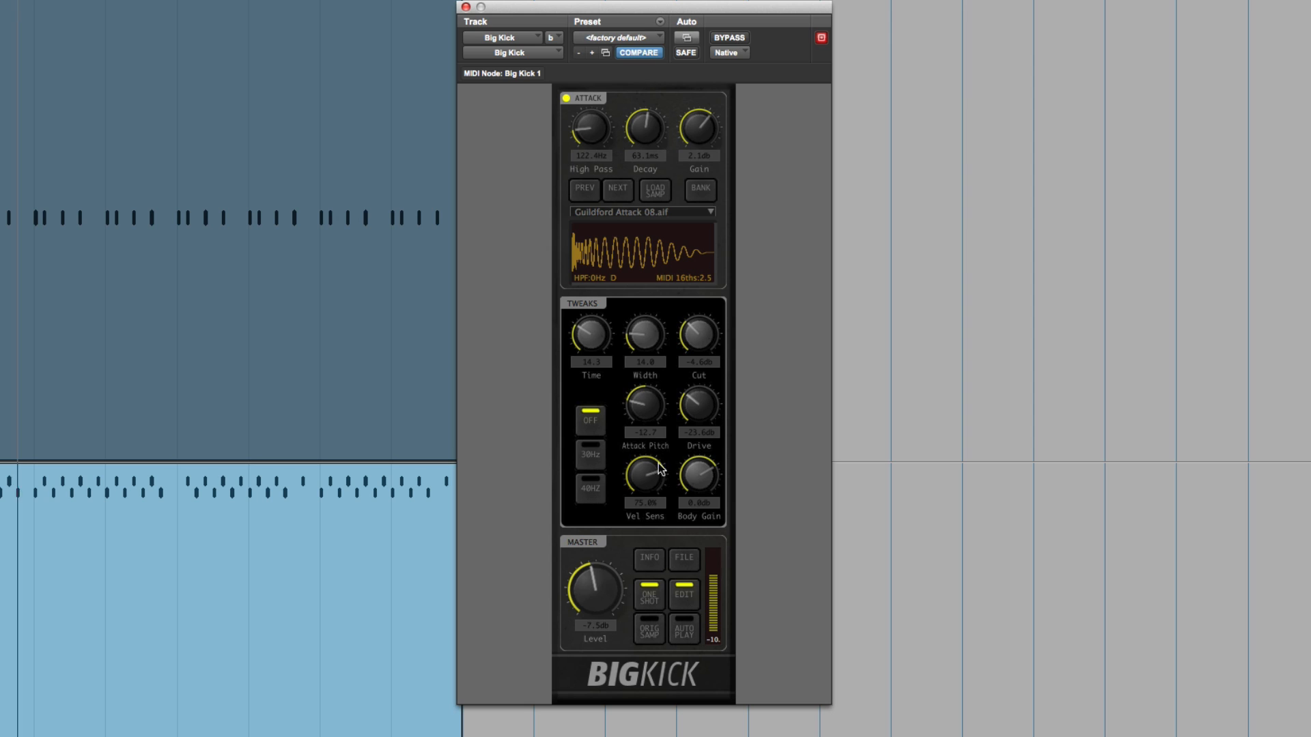
left_click_drag(645, 477, 628, 550)
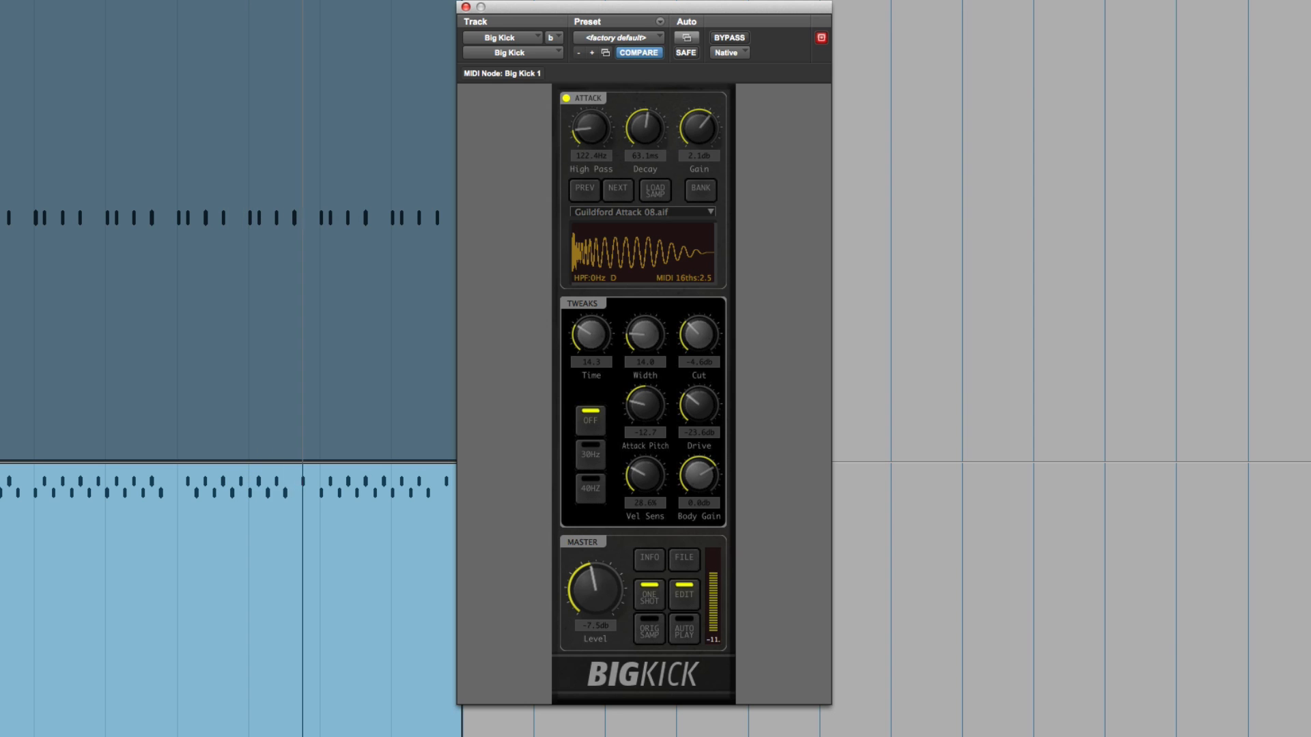
Show the upper MIDI clip's velocity lane, set Vel Sens to 60.2% and raise the velocities of the clip's notes
left_click(2, 454)
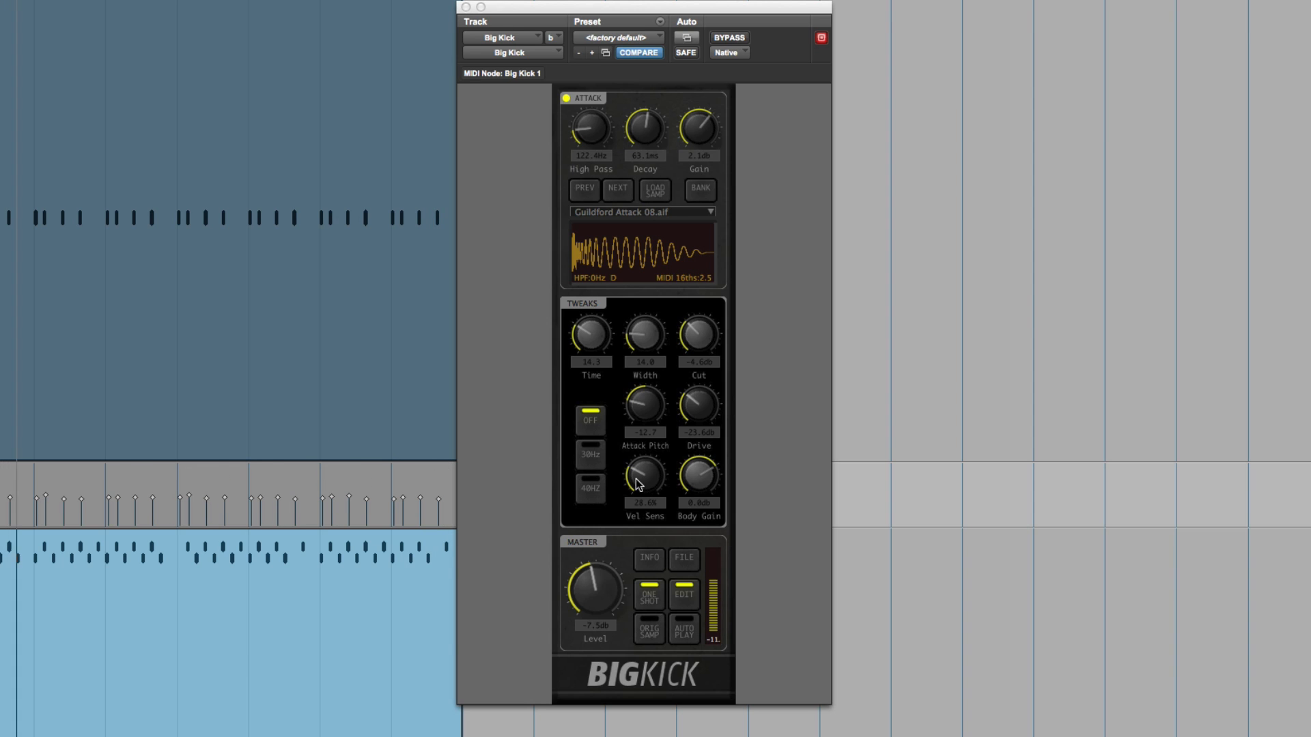
left_click_drag(639, 481, 651, 422)
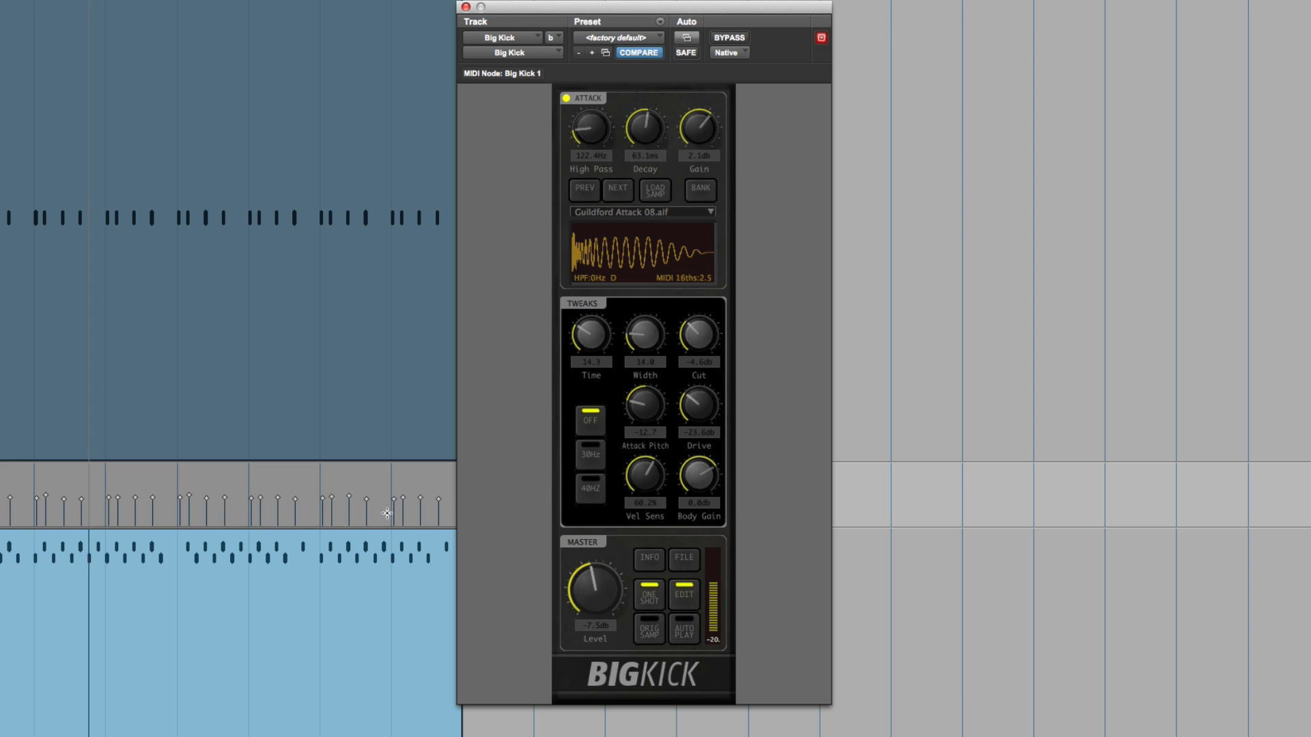
left_click(282, 478)
left_click_drag(281, 478, 282, 473)
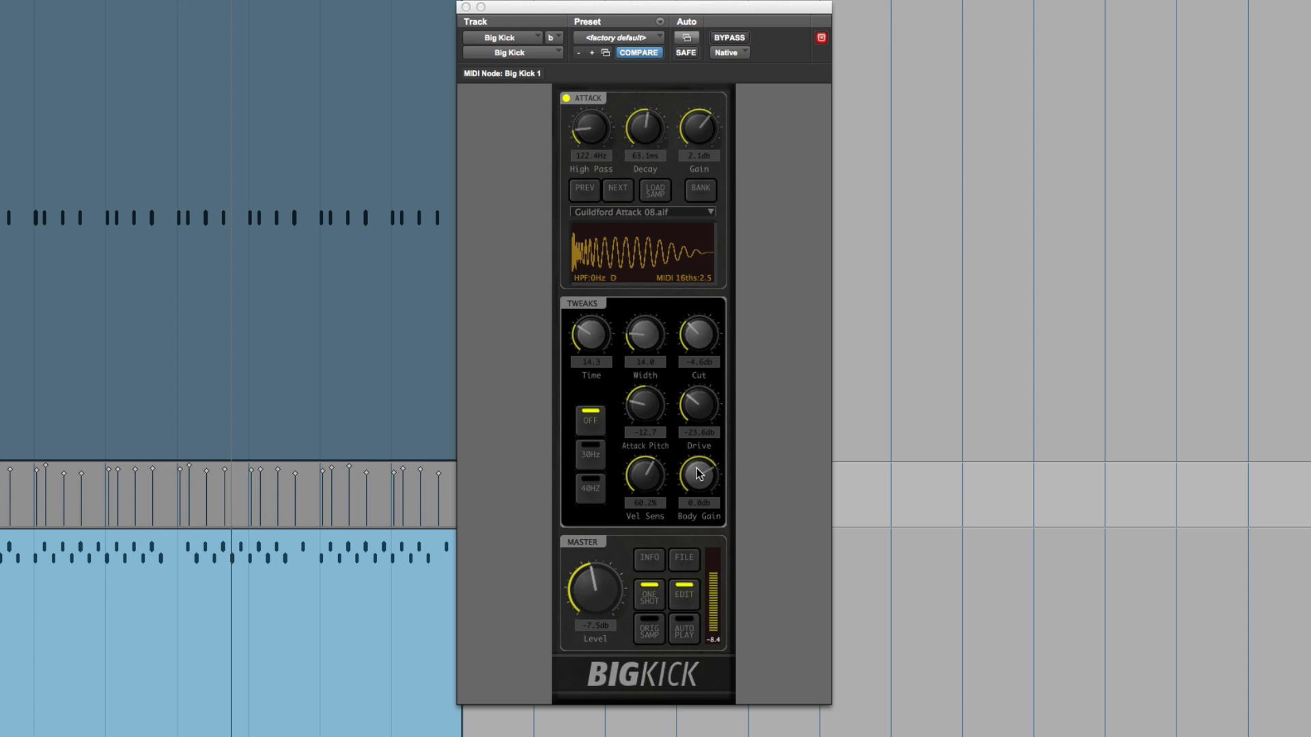
Set Body Gain to 1.1 dB and Drive to -10.6 dB, and return to the Body controls
mouse_move(699, 476)
left_mouse_down()
mouse_move(682, 531)
mouse_move(697, 452)
left_mouse_up()
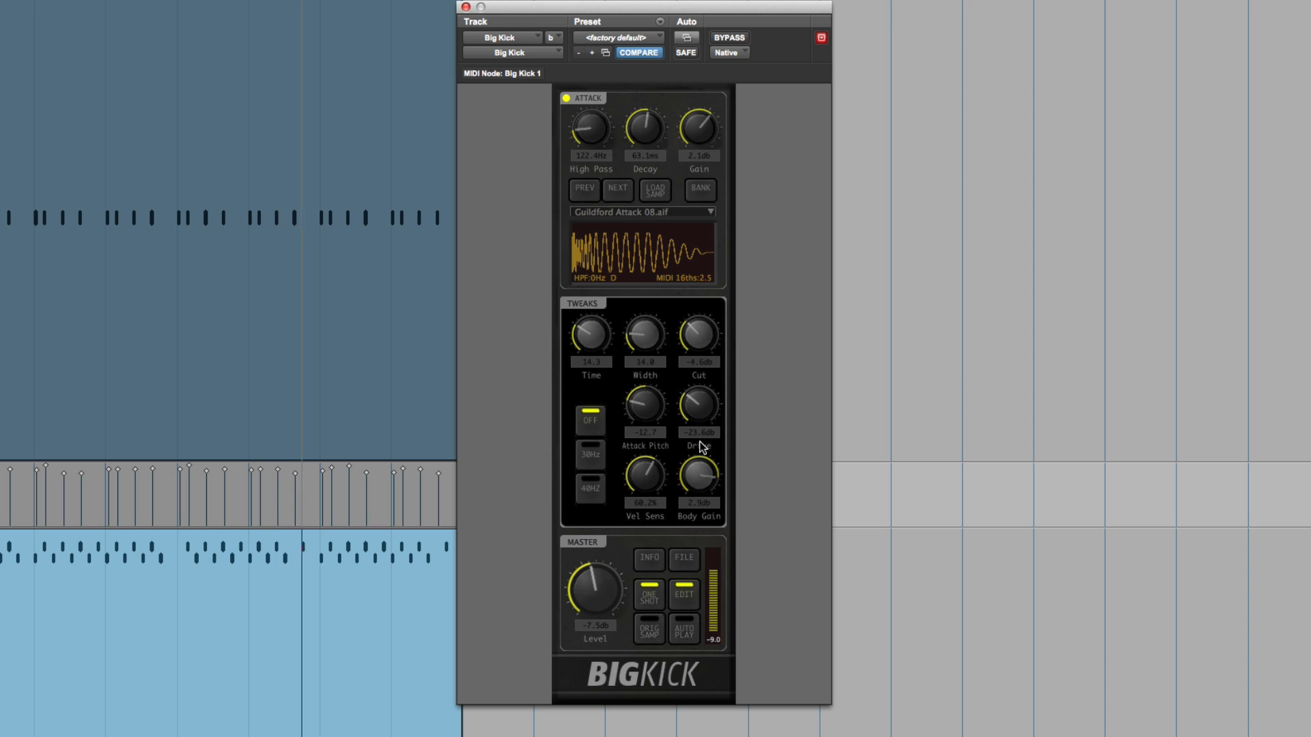
left_click_drag(700, 408, 703, 382)
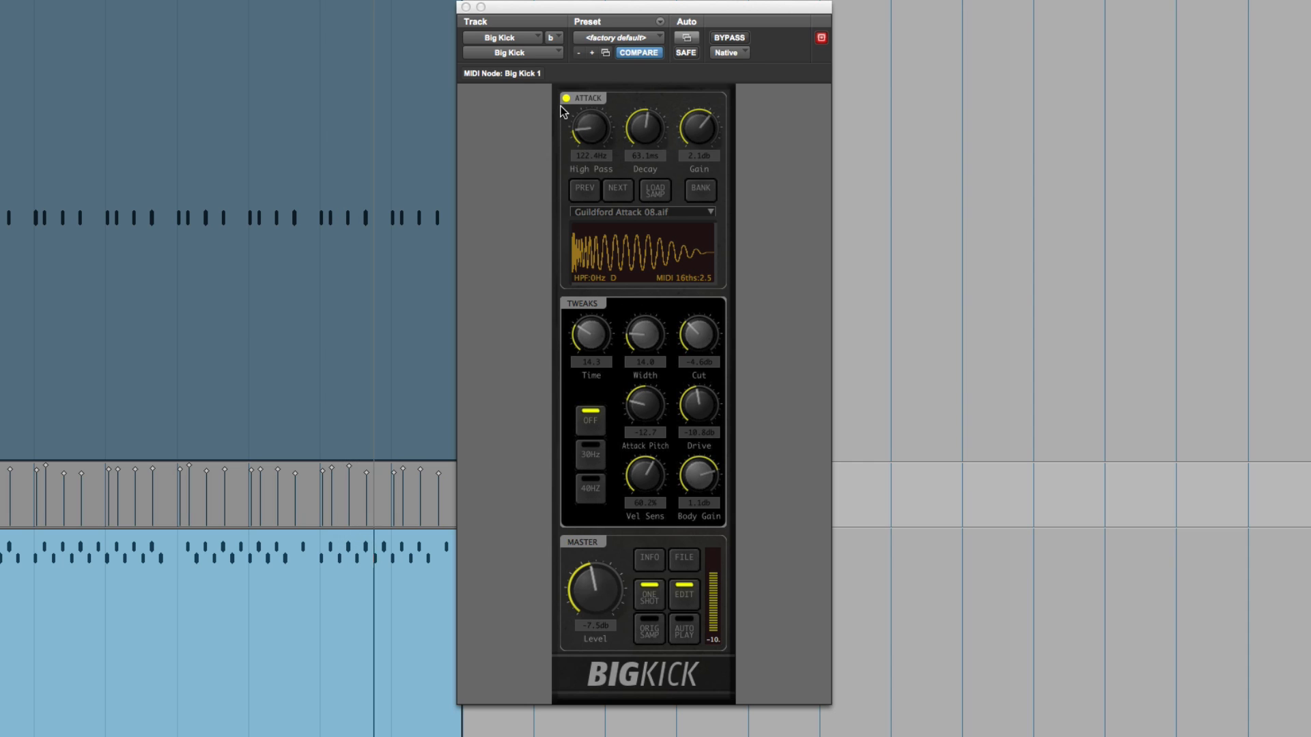
left_click(683, 597)
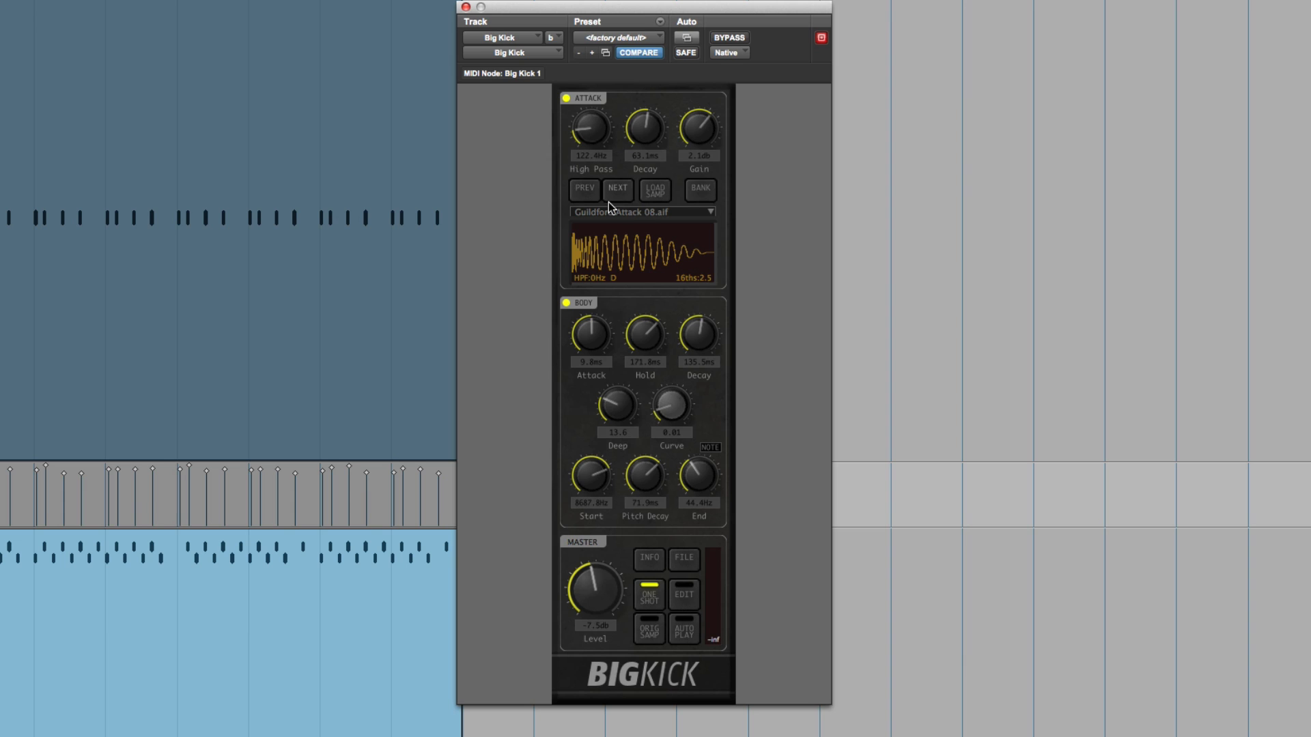
Isolate the attack layer to set its Decay to 3.3 ms, and isolate the body layer to set its Attack to 2.6 ms
left_click(566, 303)
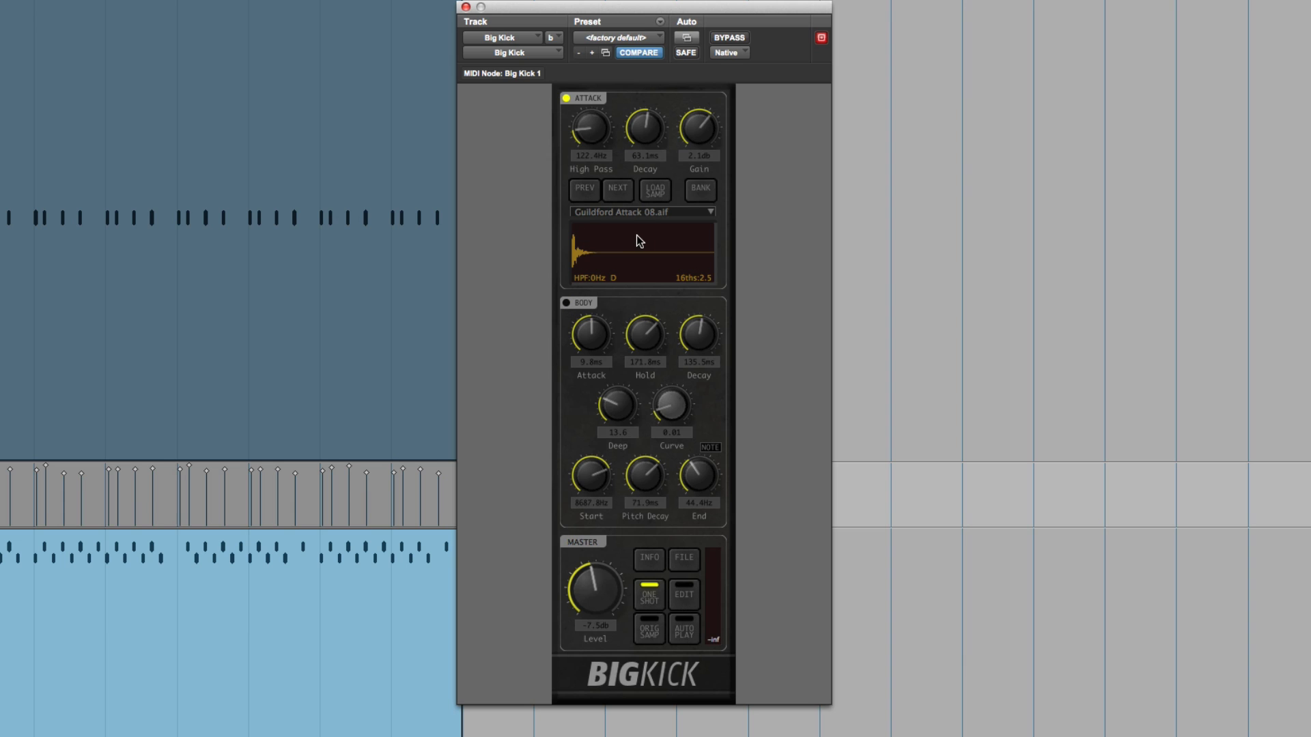
left_click_drag(646, 121, 632, 202)
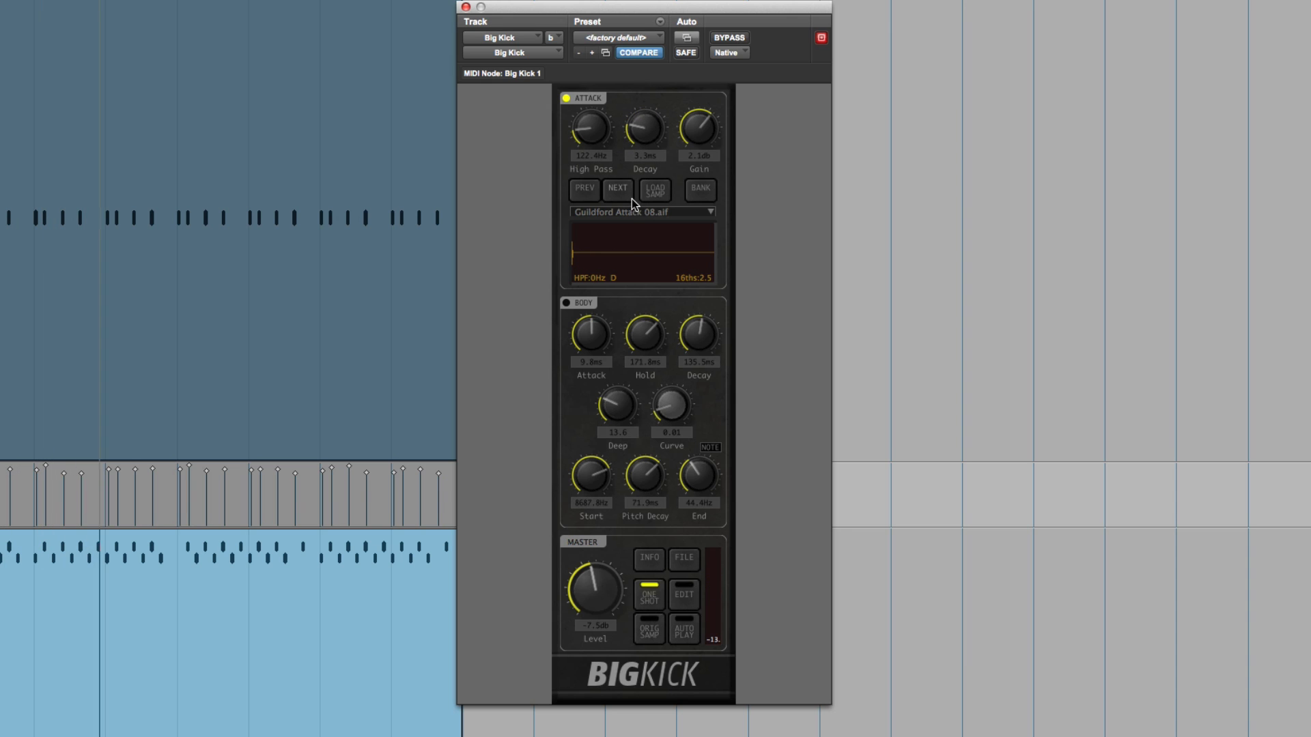
left_click(565, 303)
left_click(566, 99)
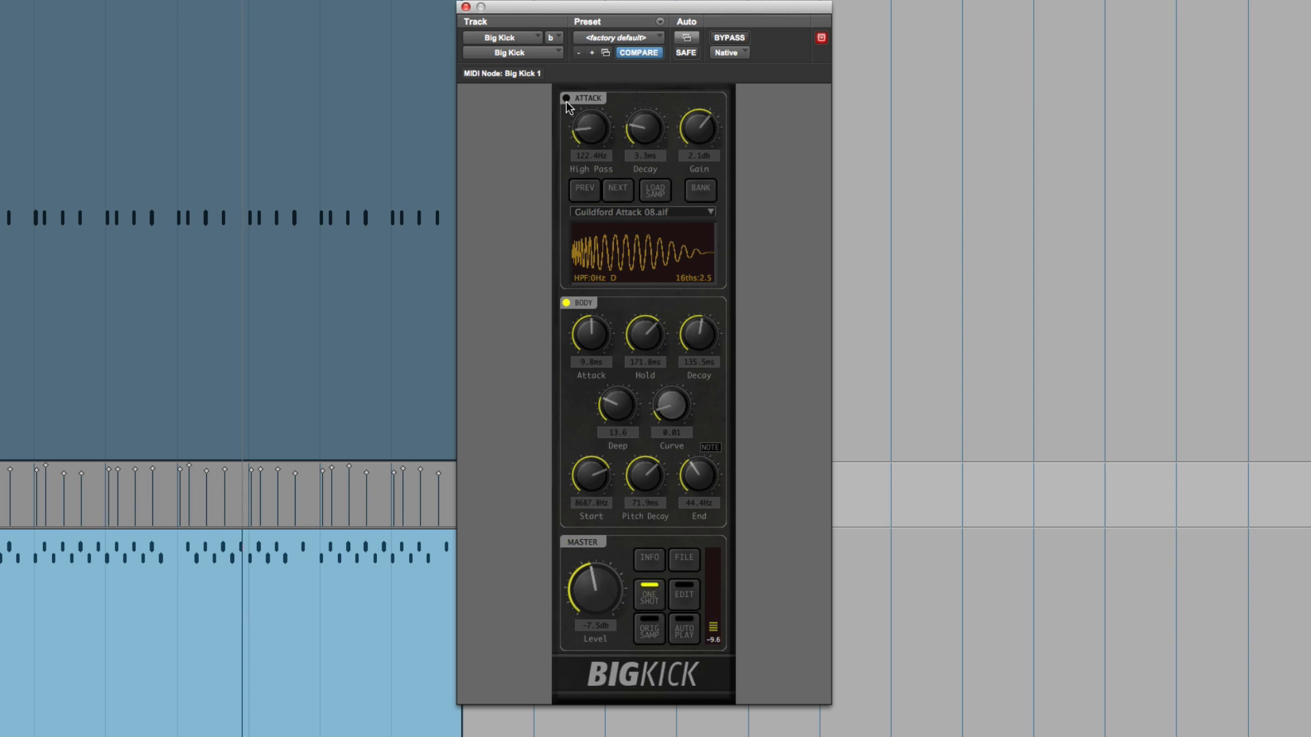
left_click_drag(585, 333, 577, 381)
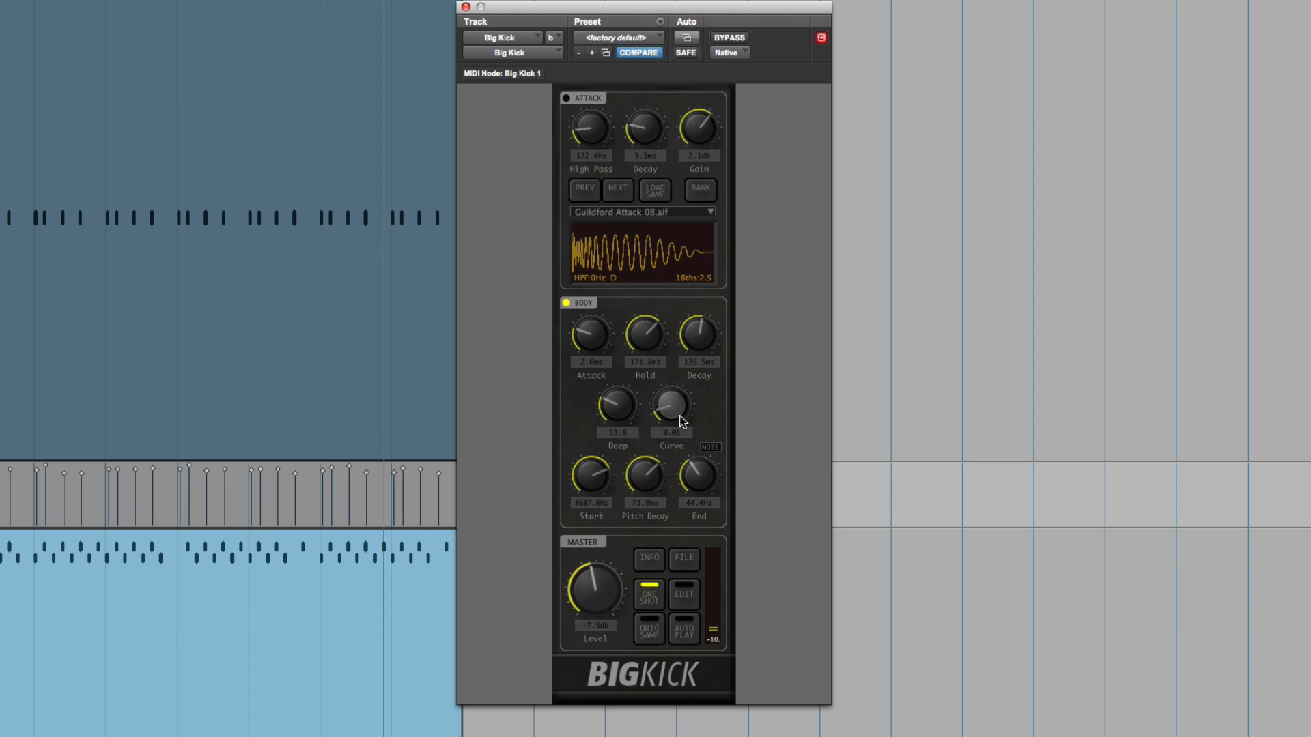
Reduce Drive to -inf in the tweaks, and switch the Attack section back on with its Gain at 2.5 dB
left_click(686, 592)
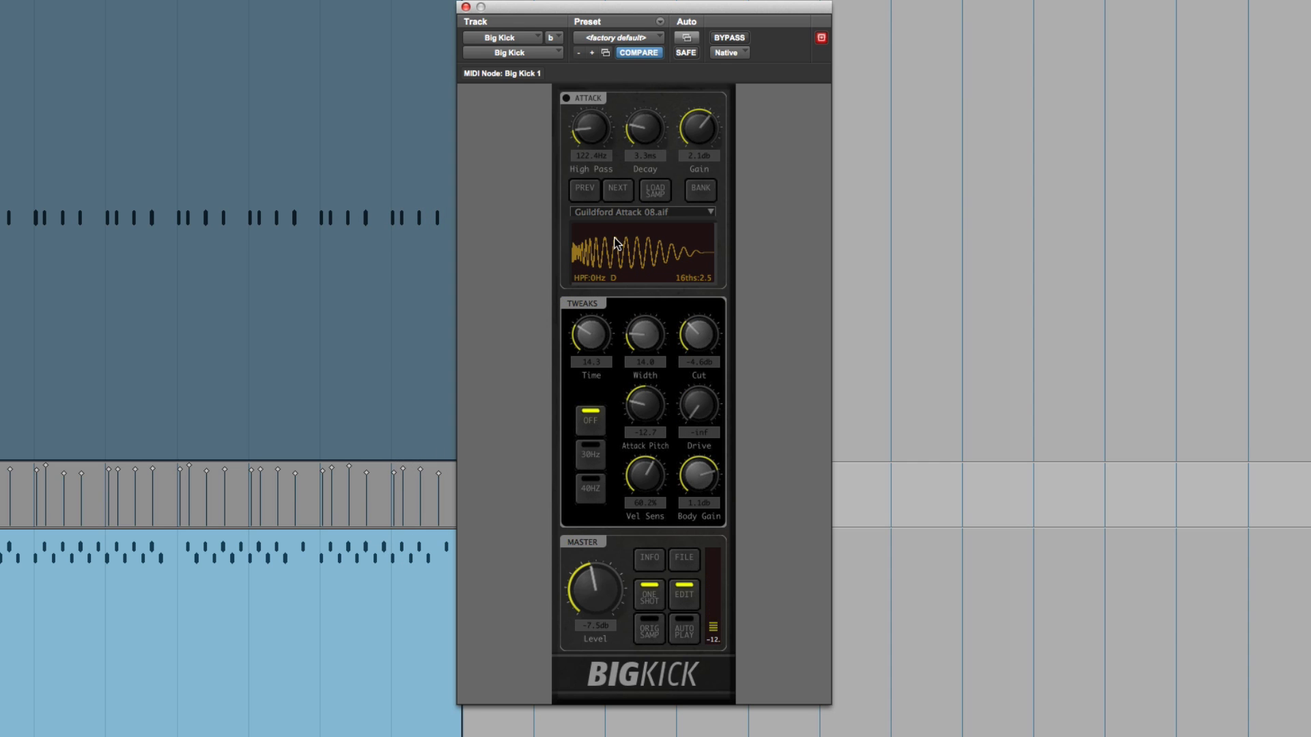
left_click(564, 99)
left_click_drag(687, 139, 699, 116)
left_click(682, 592)
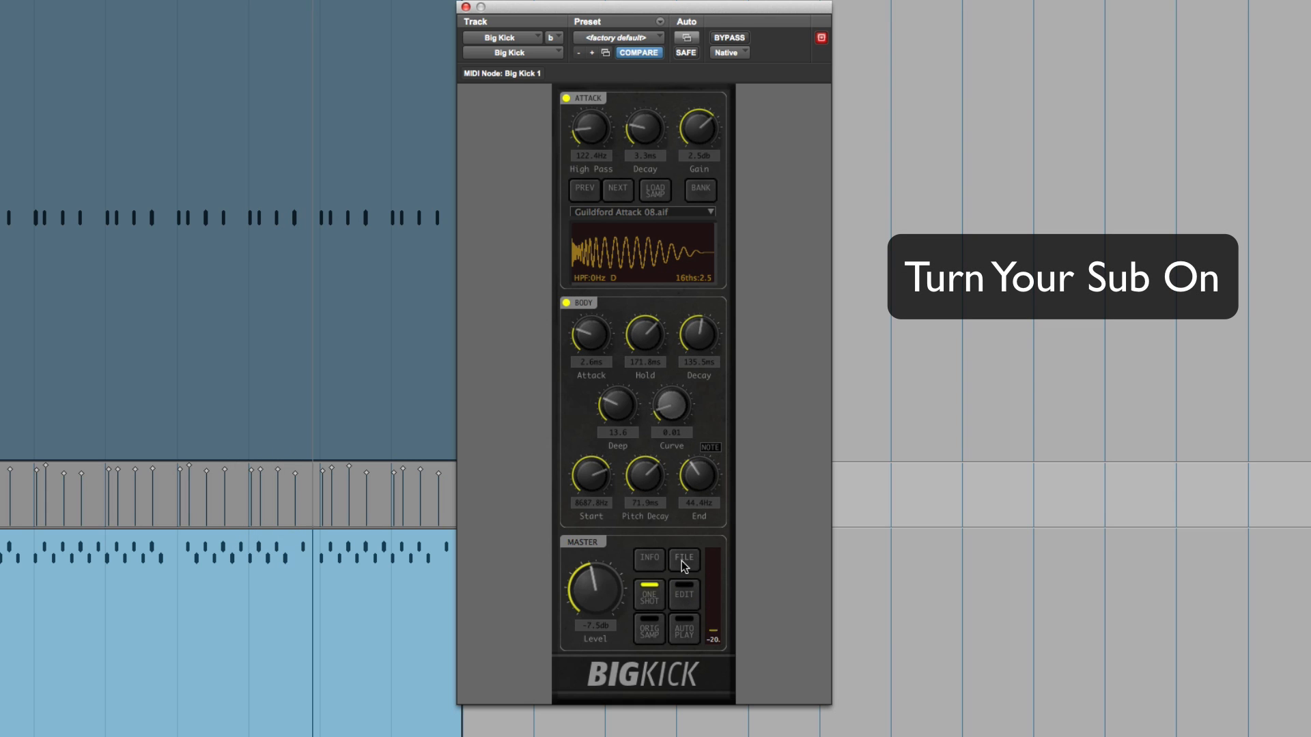
Load the Eight Oh One factory preset and replace it with Heavy Number to audition both over the loop
left_click(682, 560)
mouse_move(723, 601)
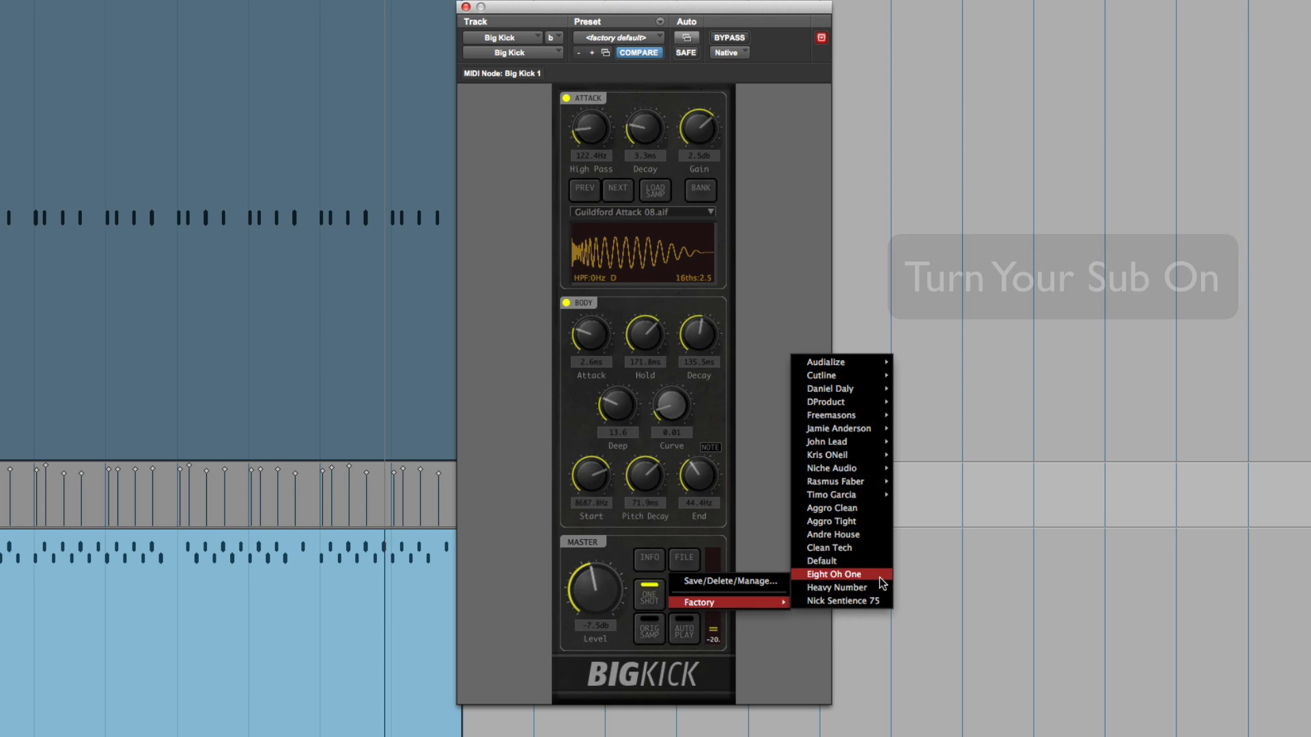
left_click(847, 574)
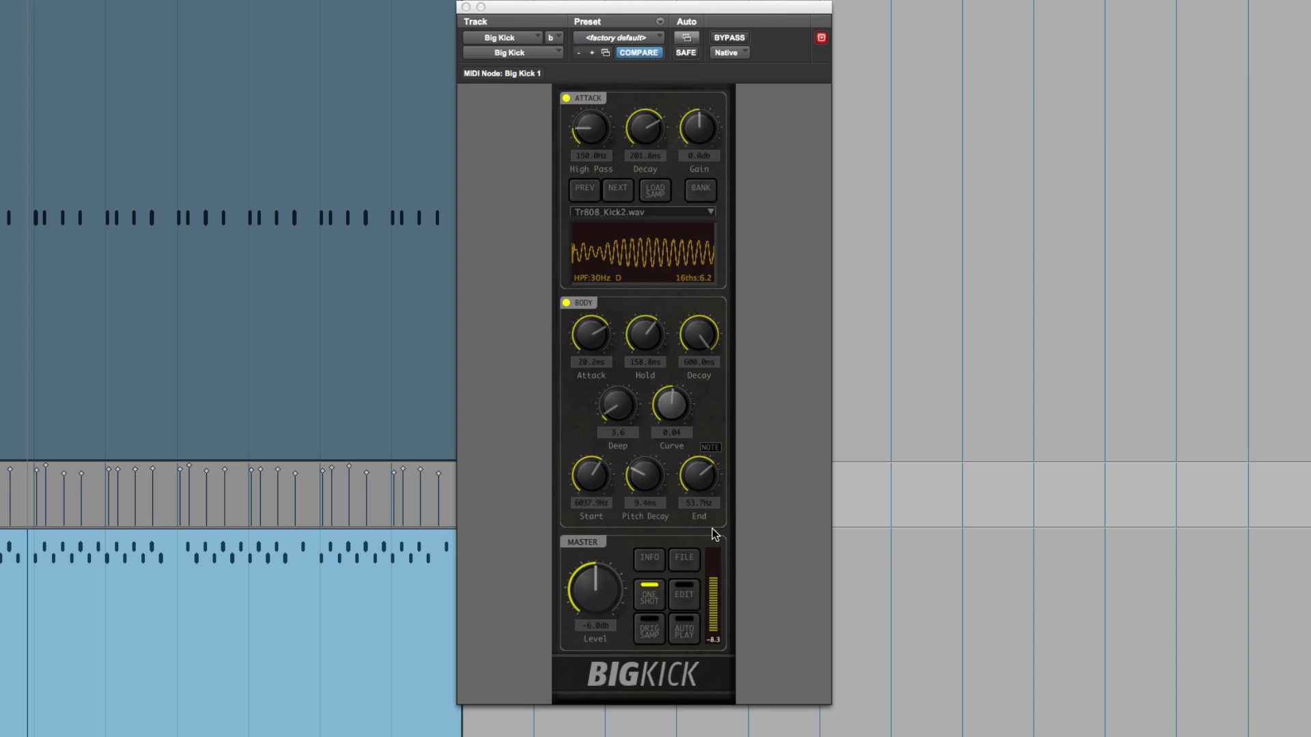
left_click(683, 558)
mouse_move(728, 603)
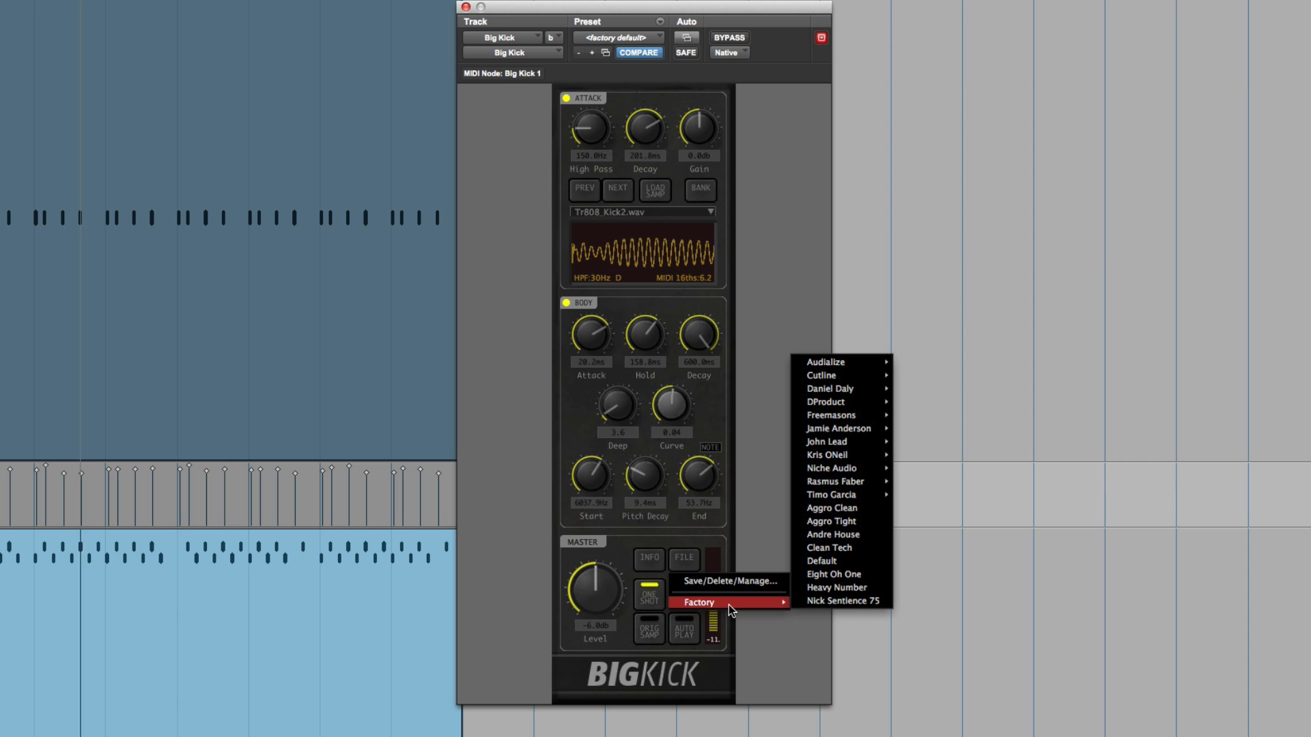
left_click(837, 587)
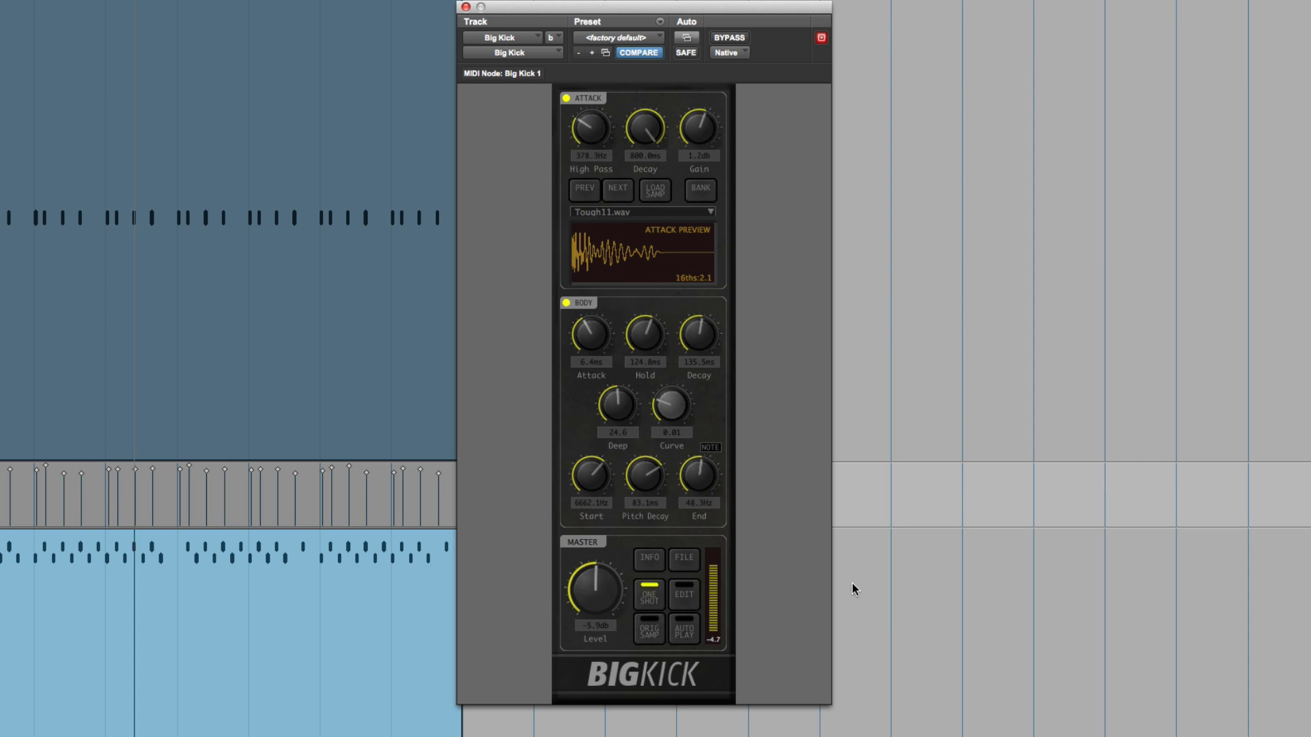
Load the Andre House factory preset and set the Body Hold to 126.5 ms
left_click(679, 567)
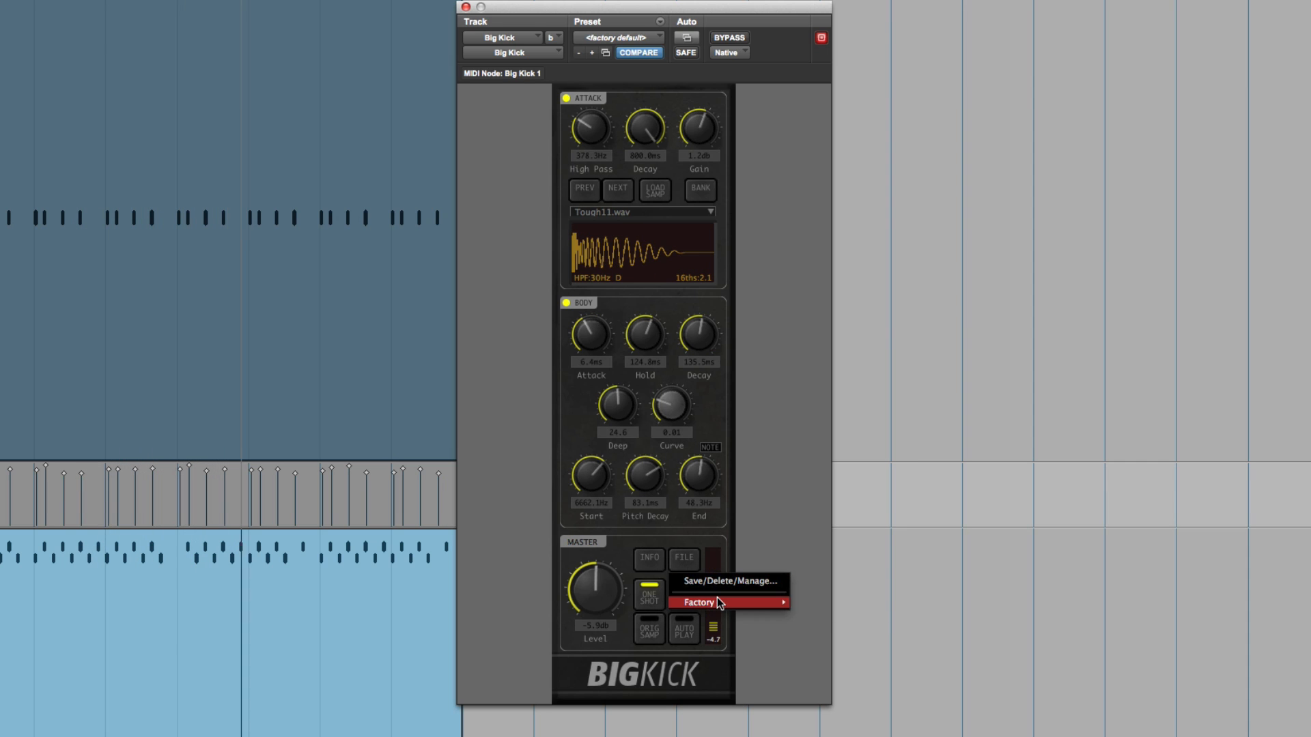
mouse_move(717, 597)
left_click(845, 535)
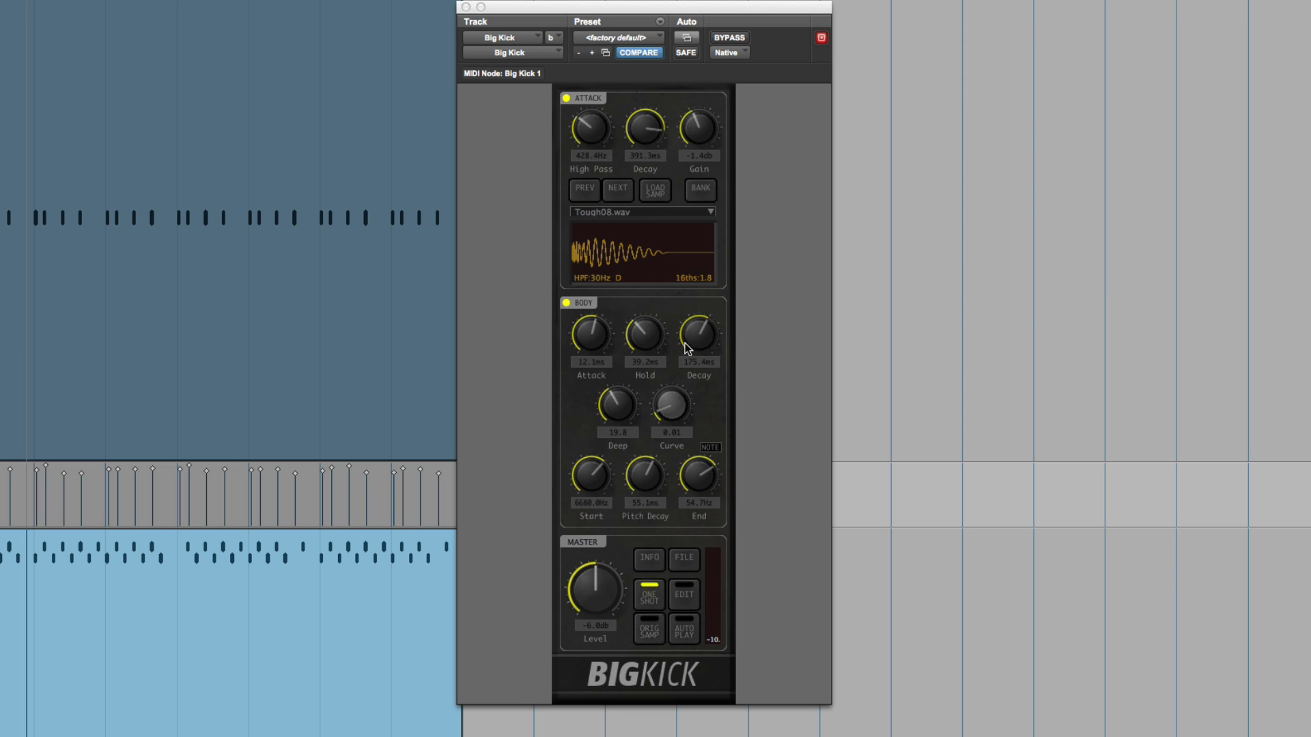
left_click_drag(650, 332, 657, 302)
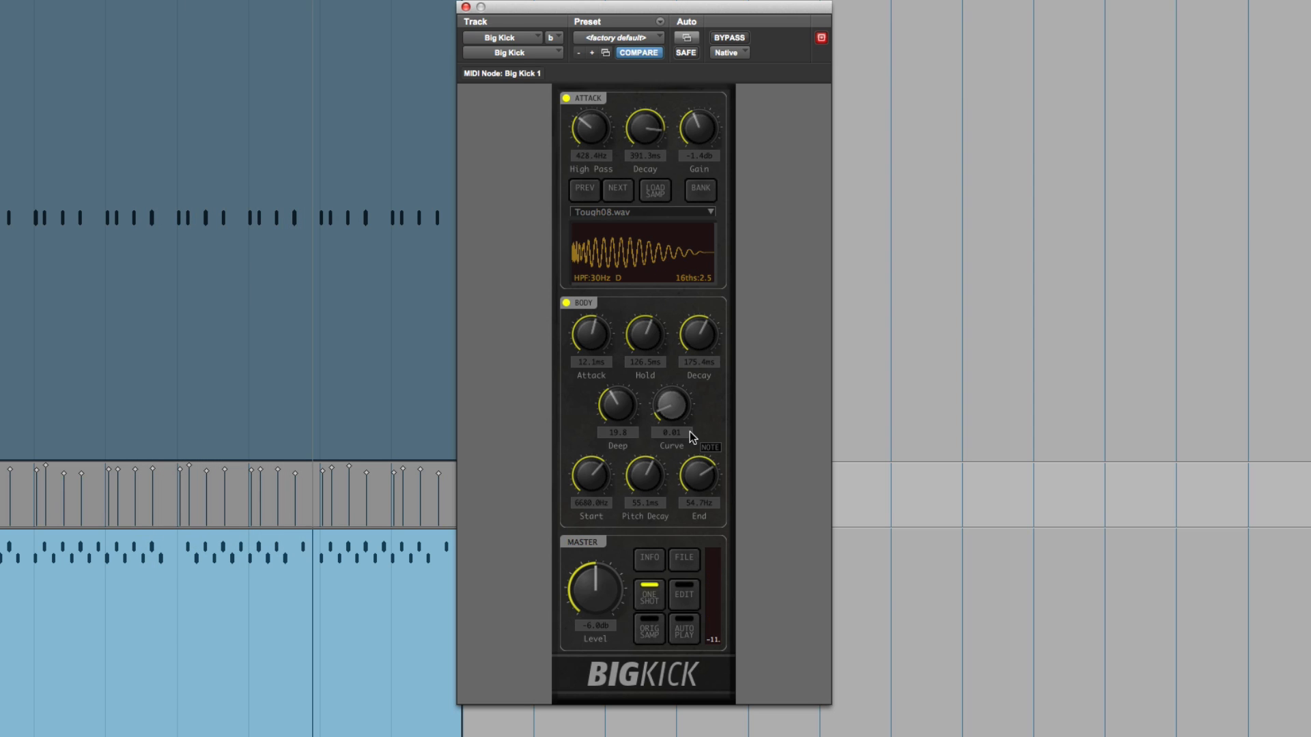
Audition E1, F1, G#1 and B1 in turn as the Body section's End note over the loop
left_click(710, 447)
left_click(720, 467)
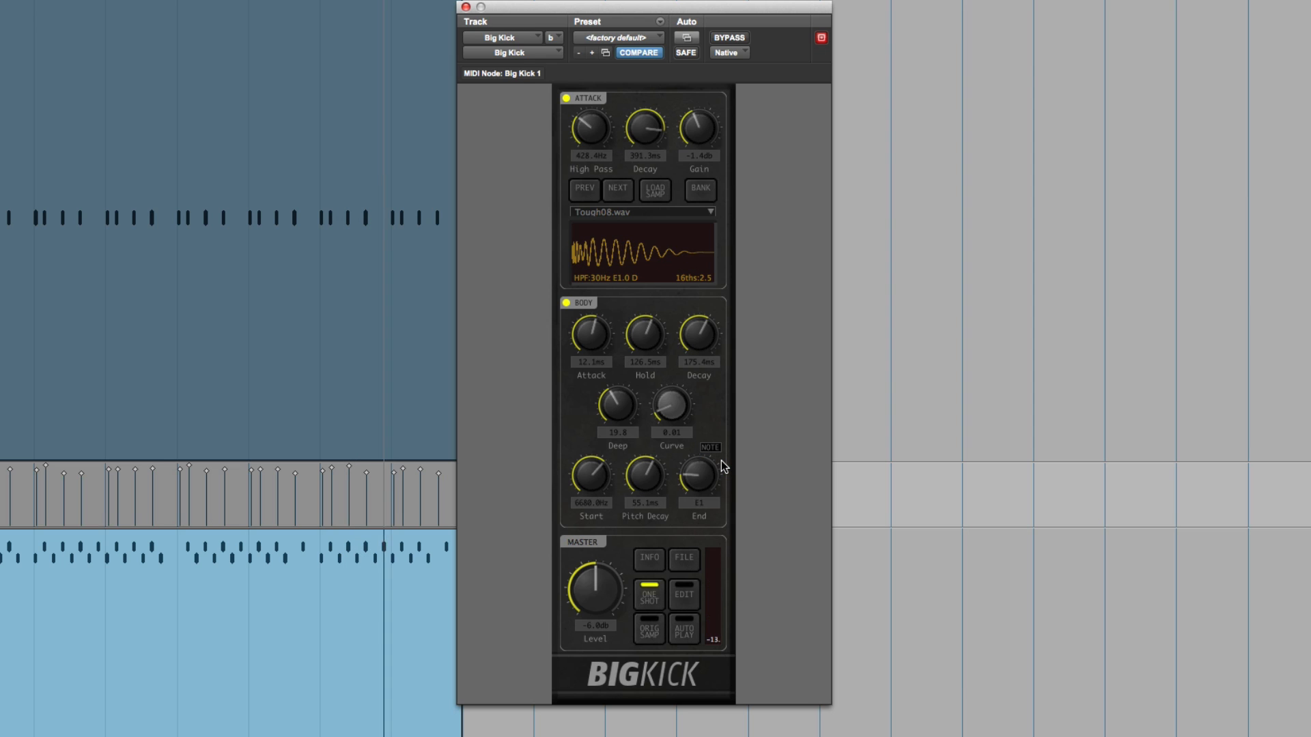
left_click(711, 449)
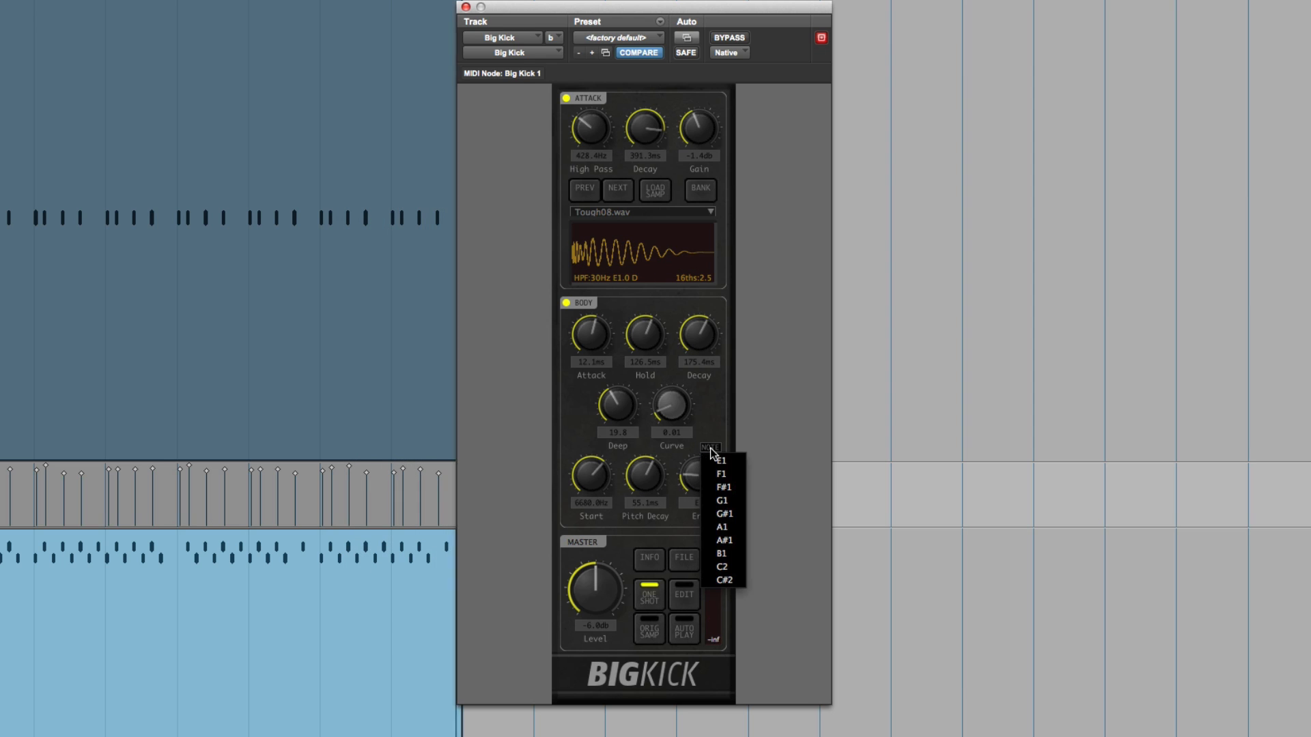
left_click(720, 473)
left_click(715, 450)
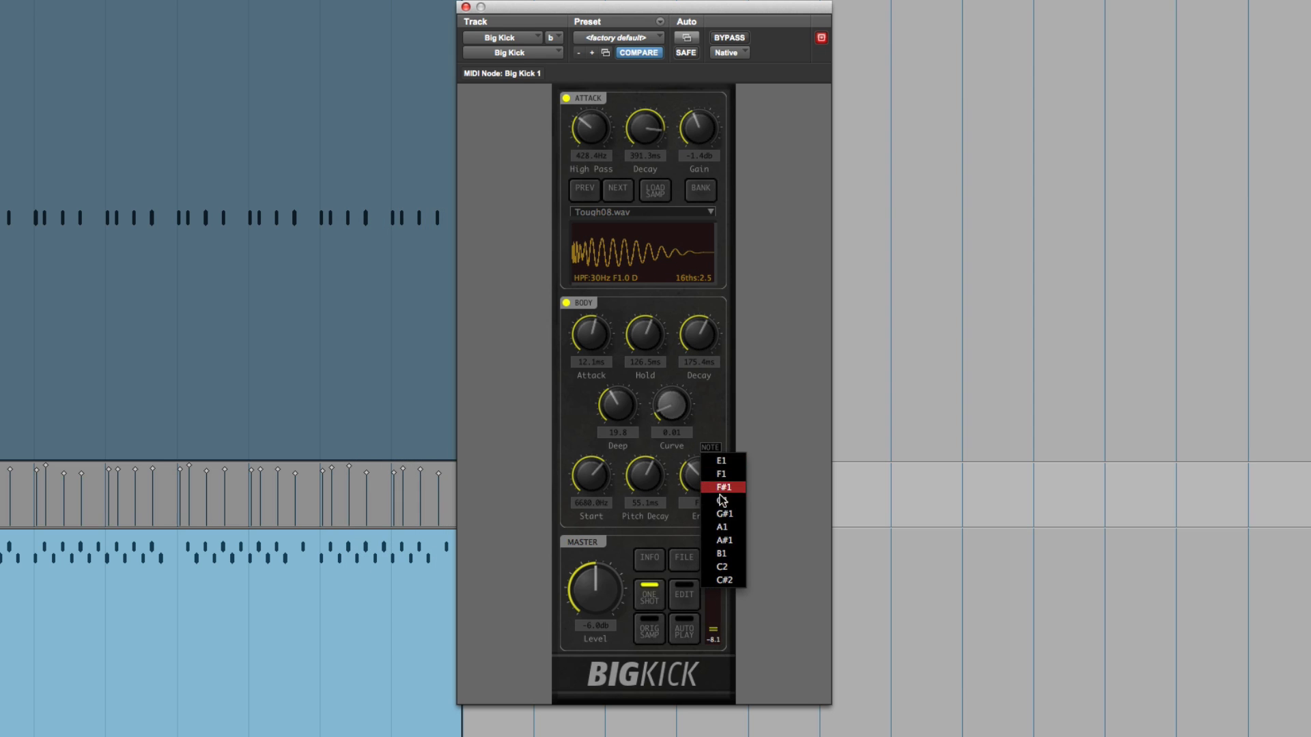
left_click(724, 513)
left_click(714, 450)
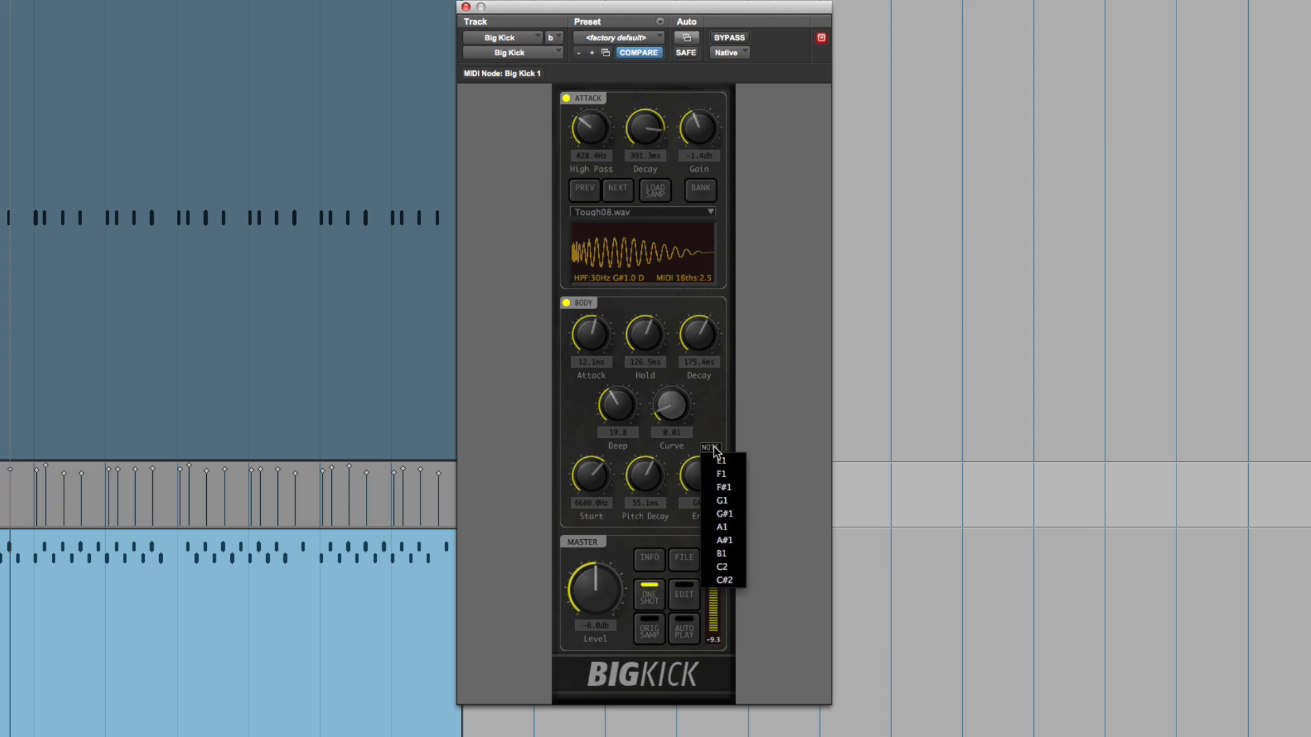
left_click(721, 553)
Lower the Body End pitch to 43.9 Hz and return focus to the MIDI edit window behind the plug-in
left_click_drag(706, 481, 698, 566)
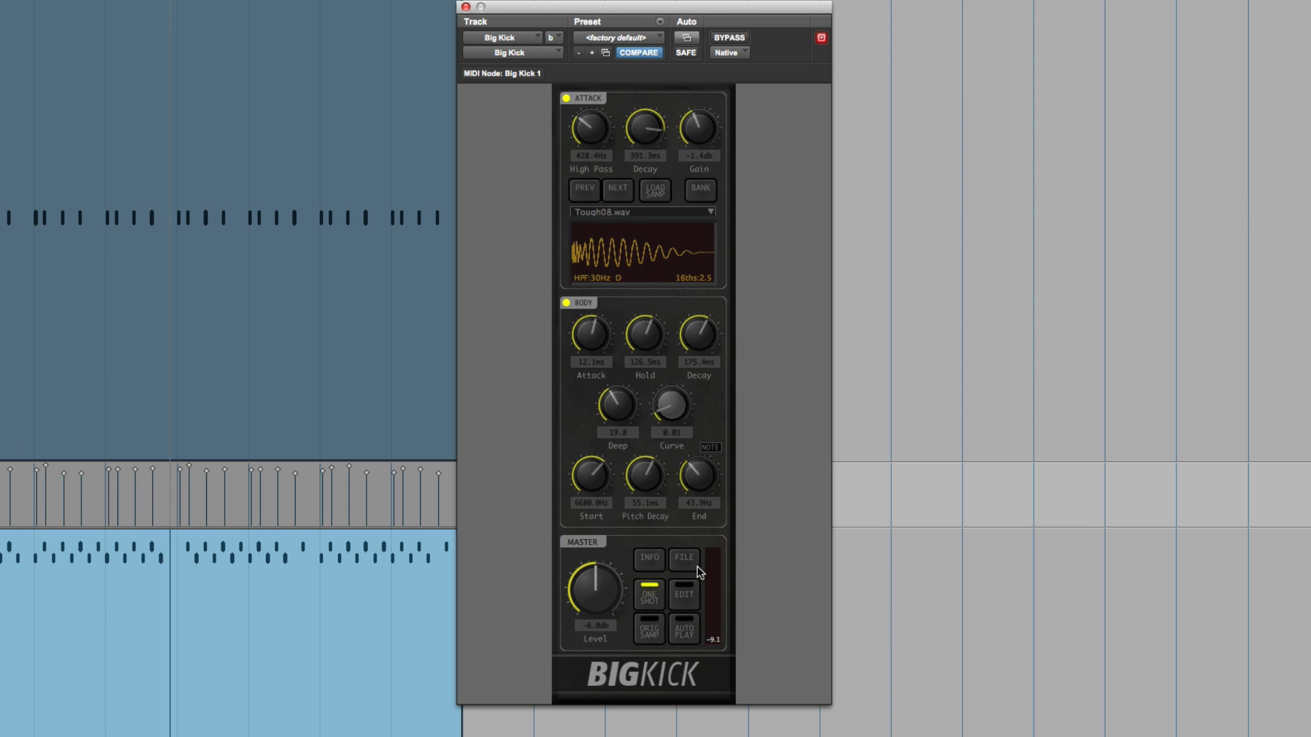
left_click(890, 282)
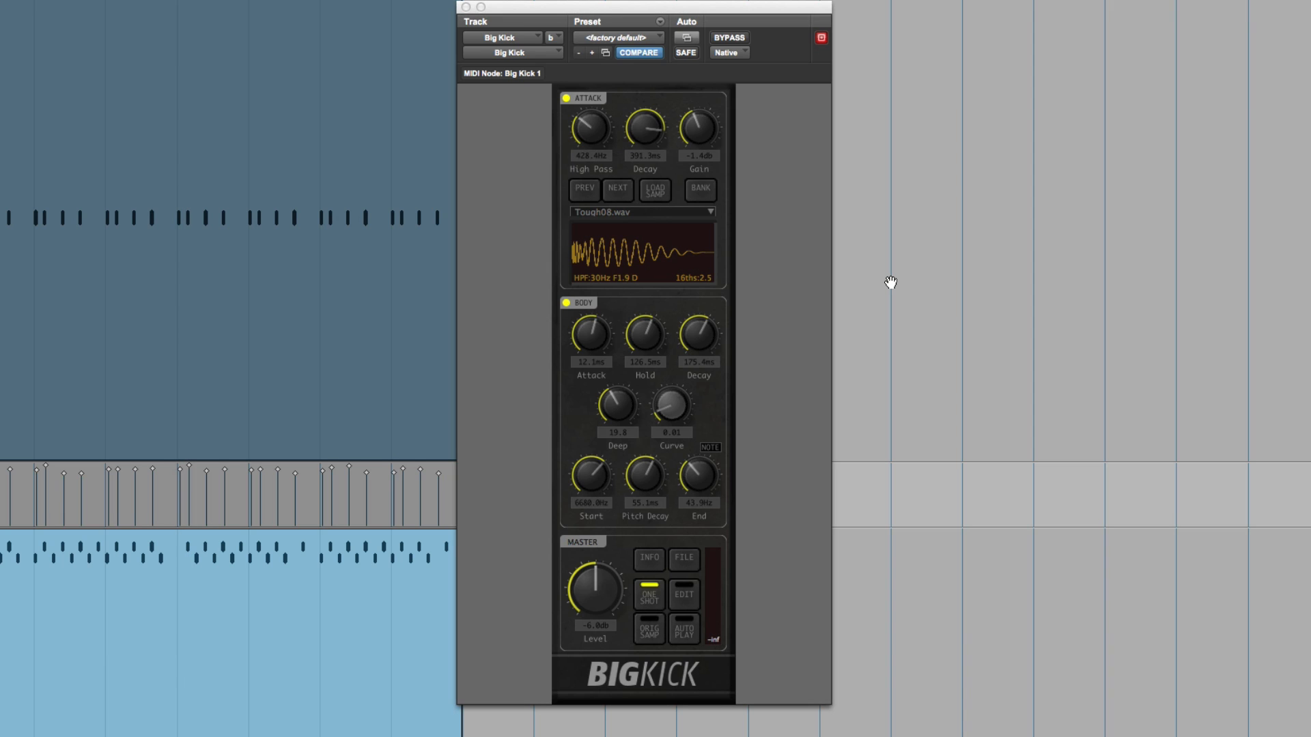